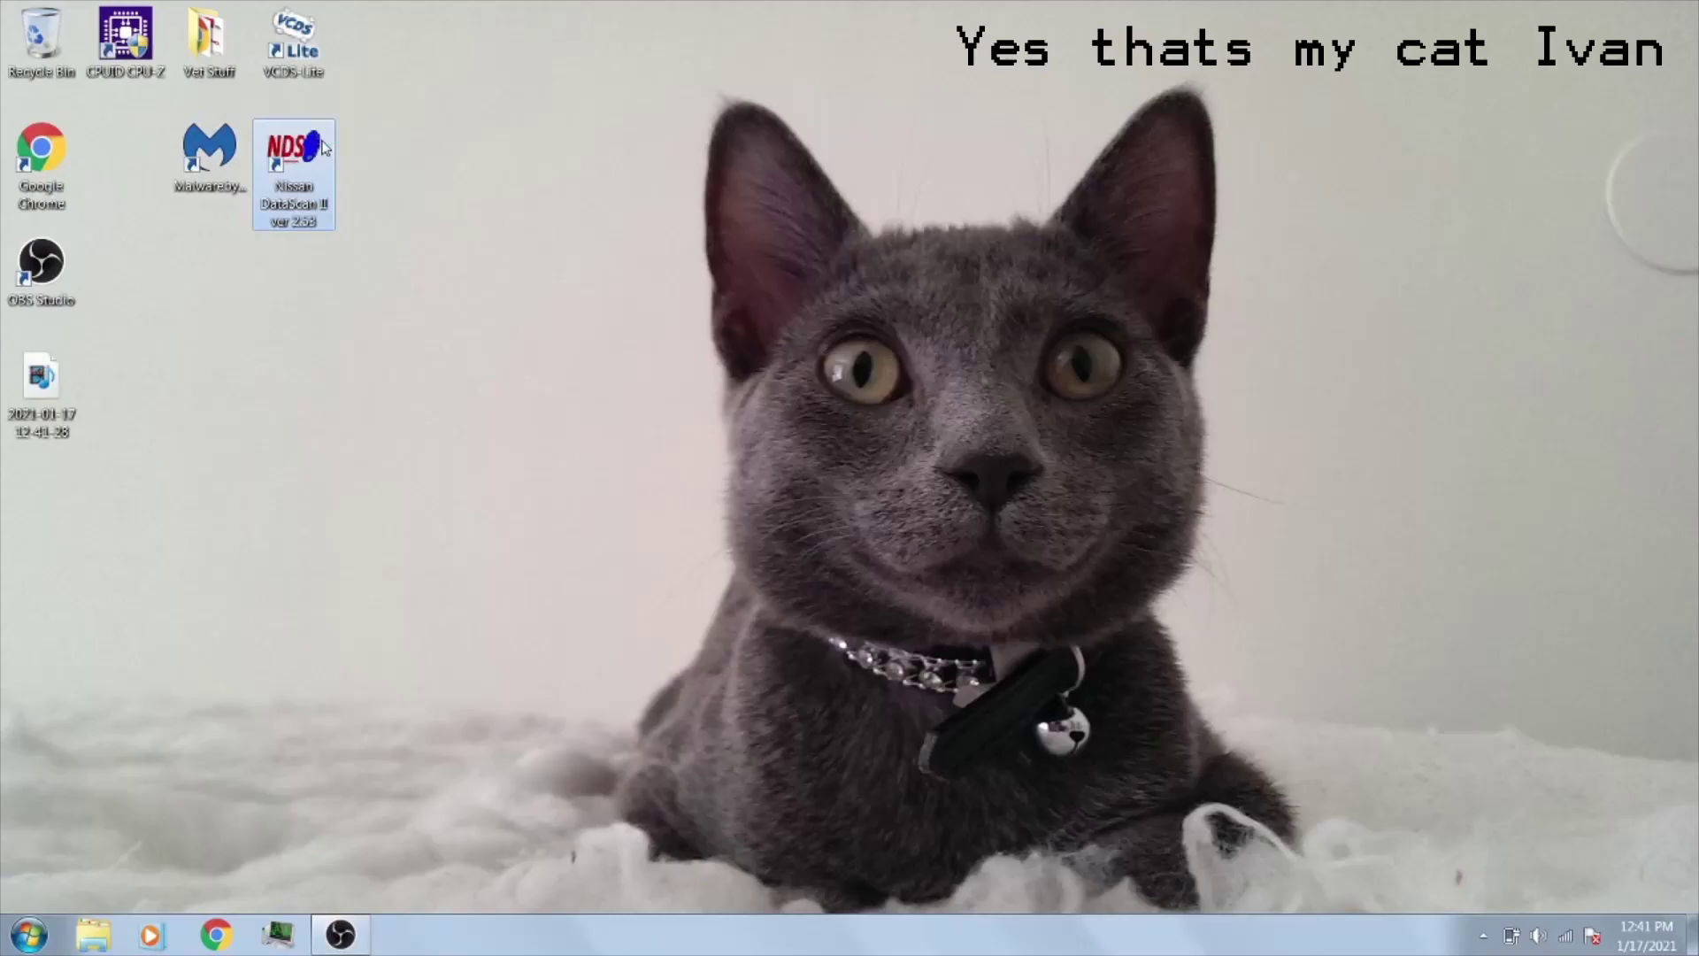
Step: Launch DataScan II, view its Communication settings (COM Port 05, Generic adaptor), then open Windows search
{"action": "double_click", "coordinate": [324, 149]}
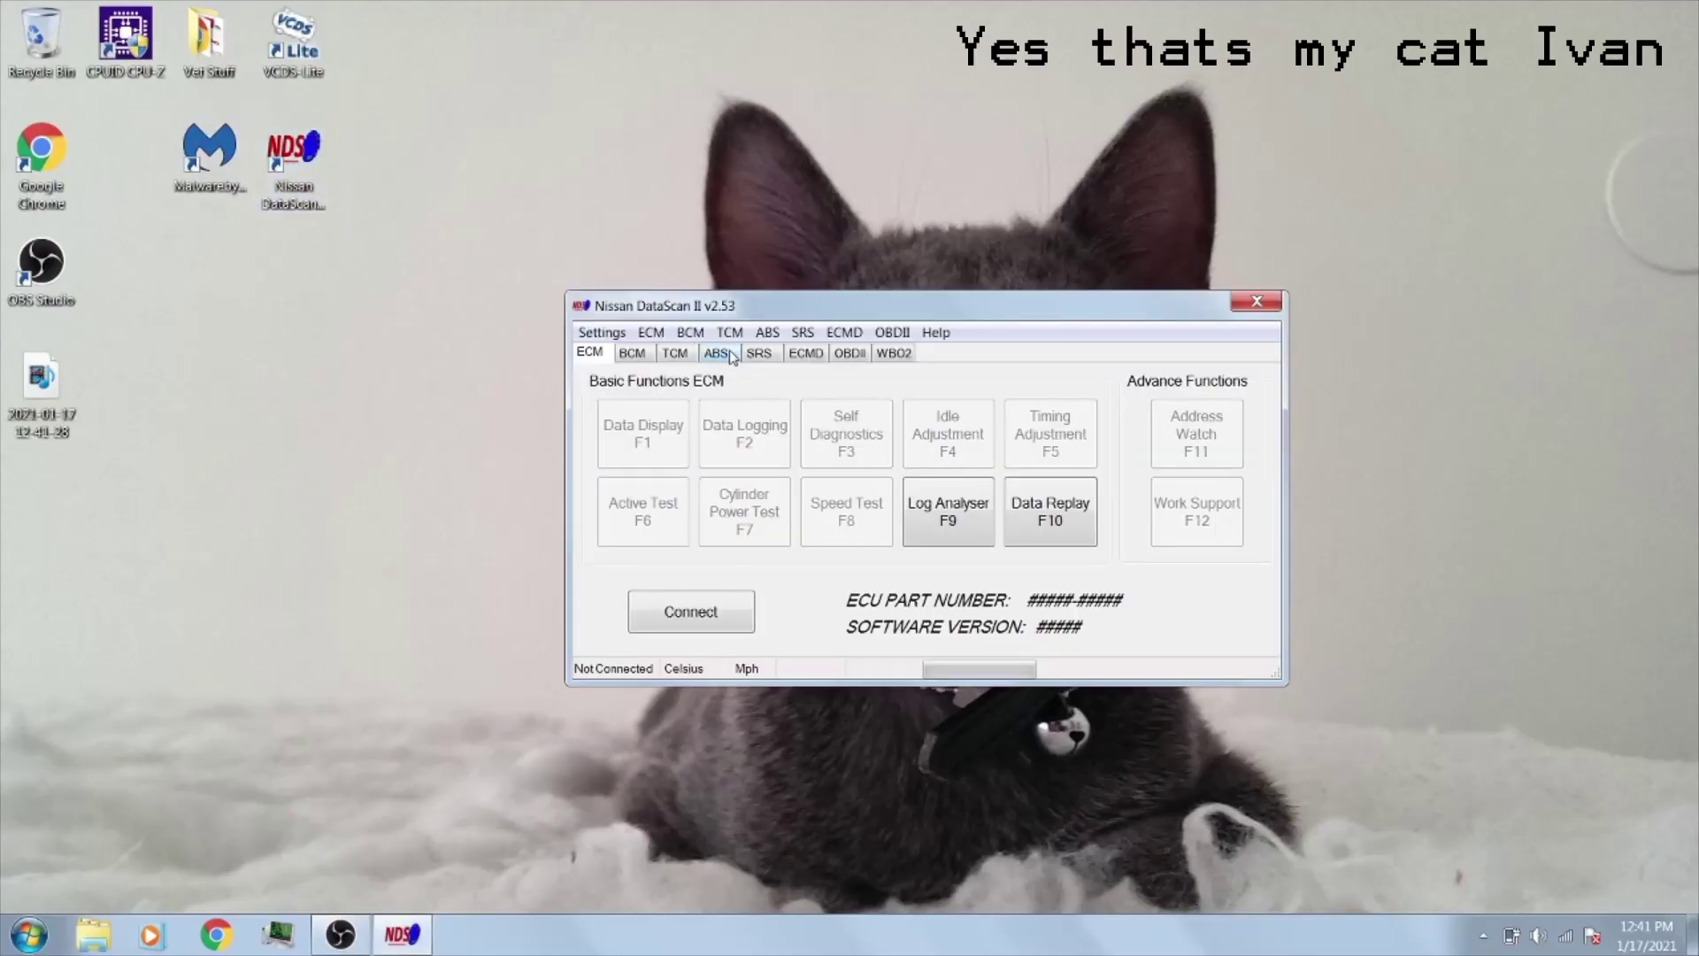
{"action": "left_click_drag", "start_coordinate": [708, 309], "coordinate": [630, 283]}
{"action": "left_click", "coordinate": [524, 307]}
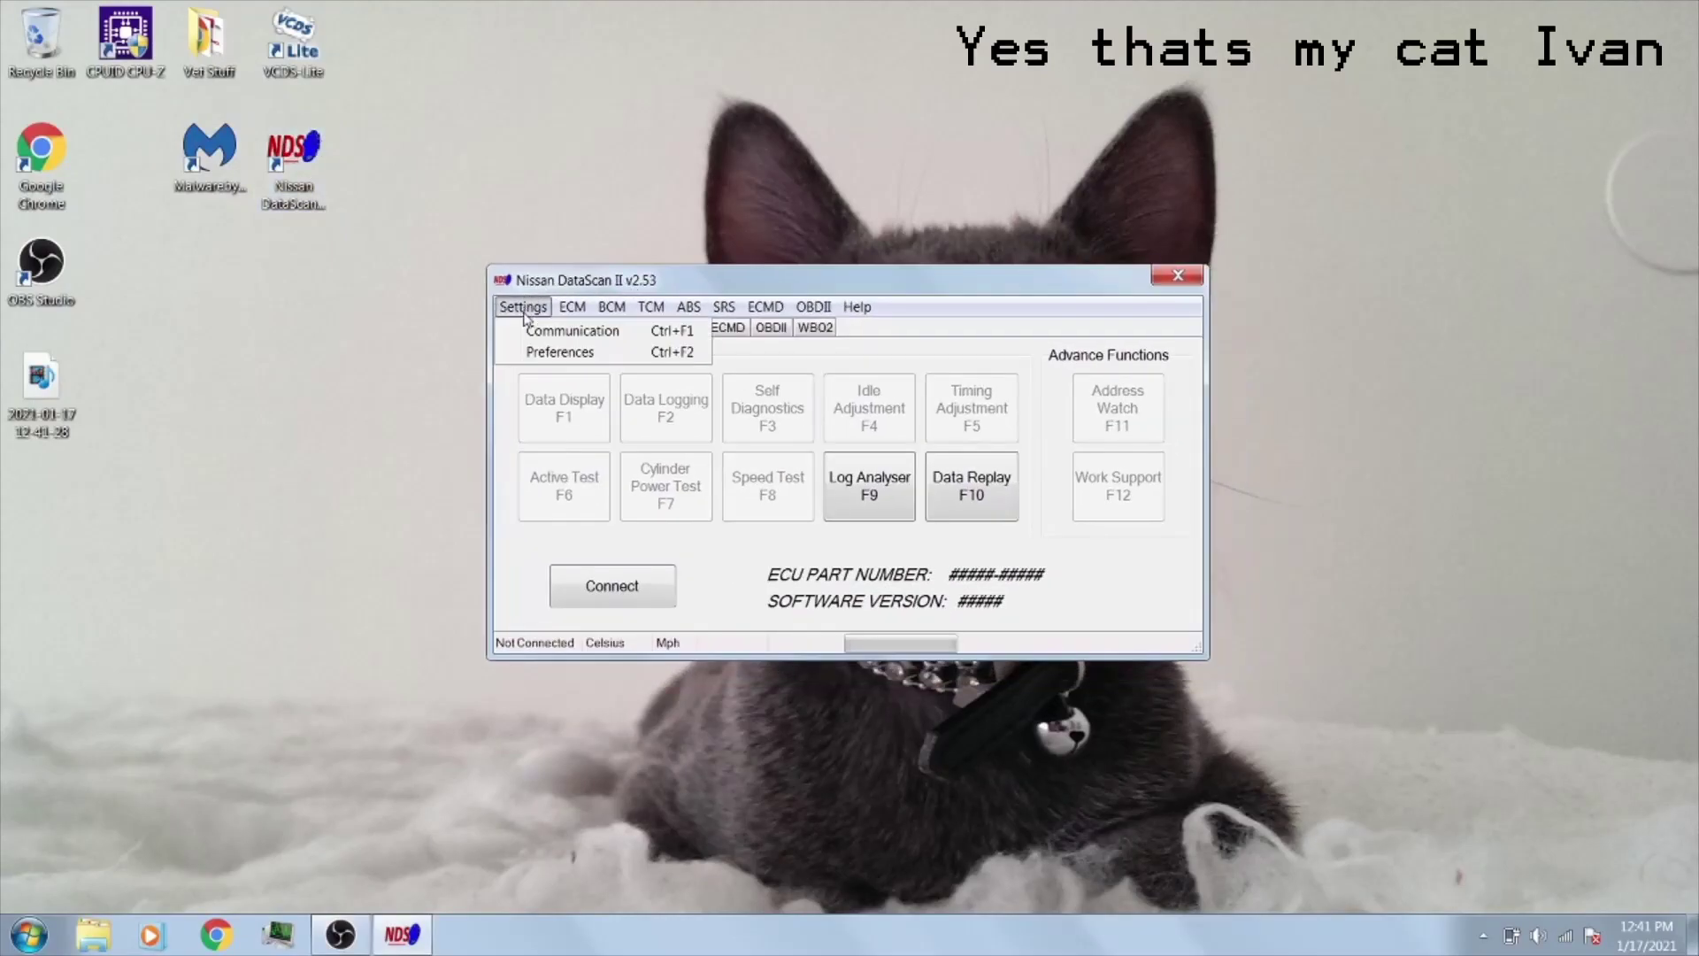
{"action": "left_click", "coordinate": [540, 332]}
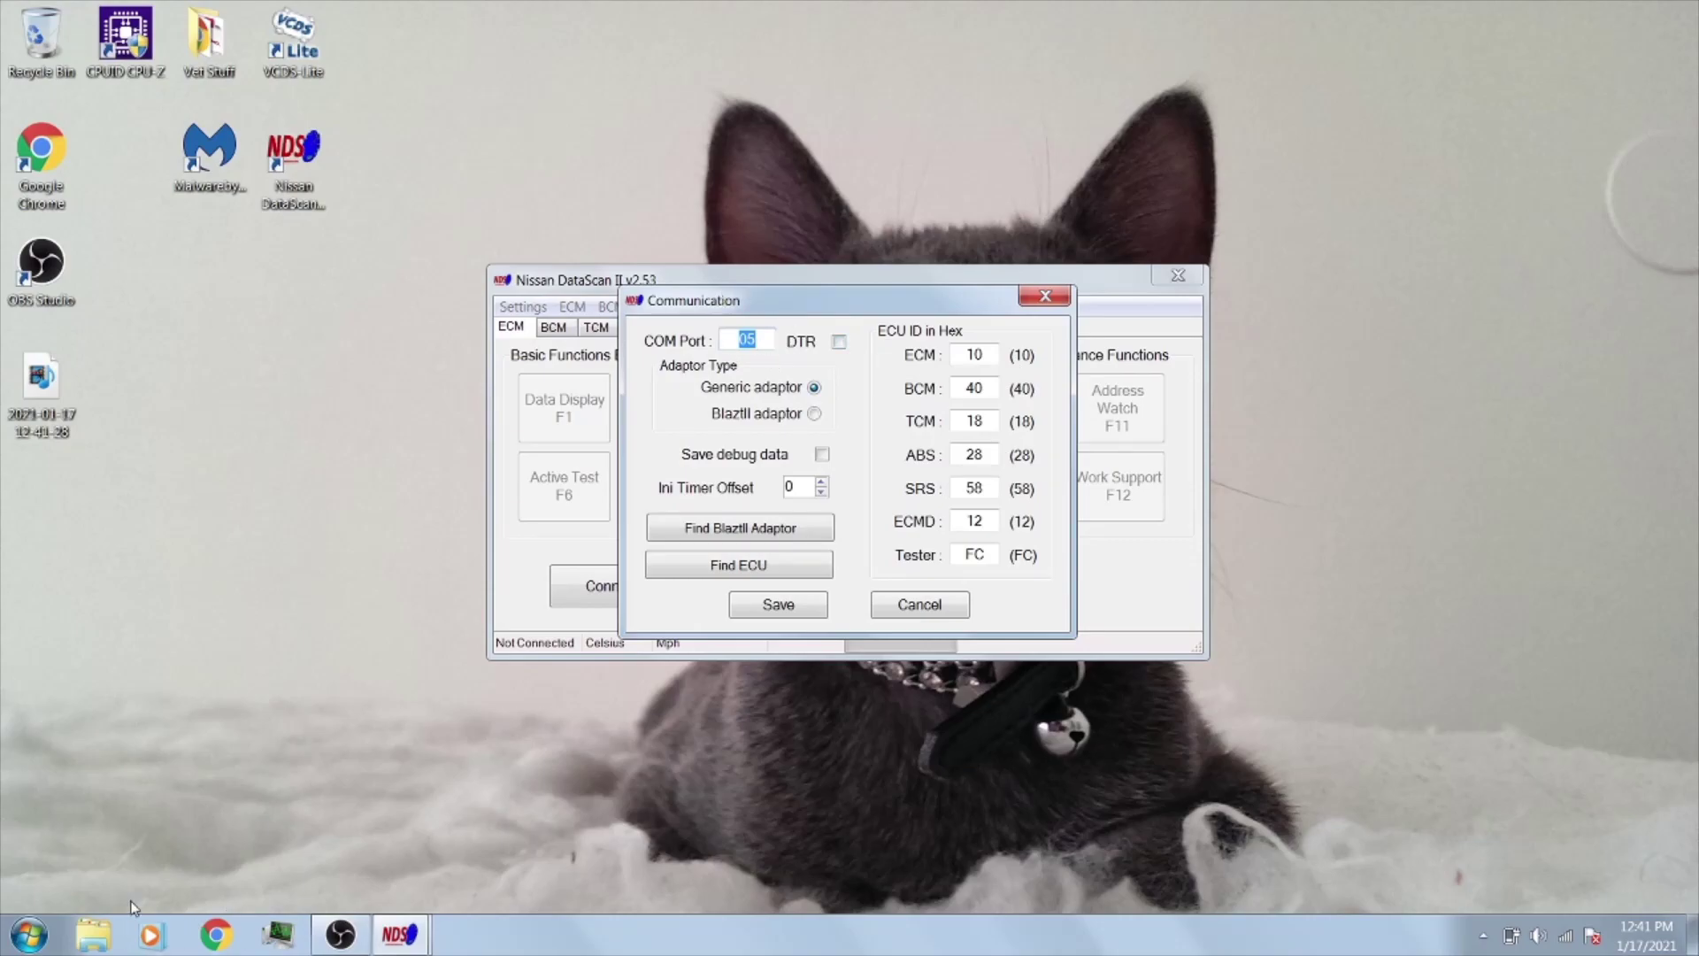
{"action": "key", "text": "super"}
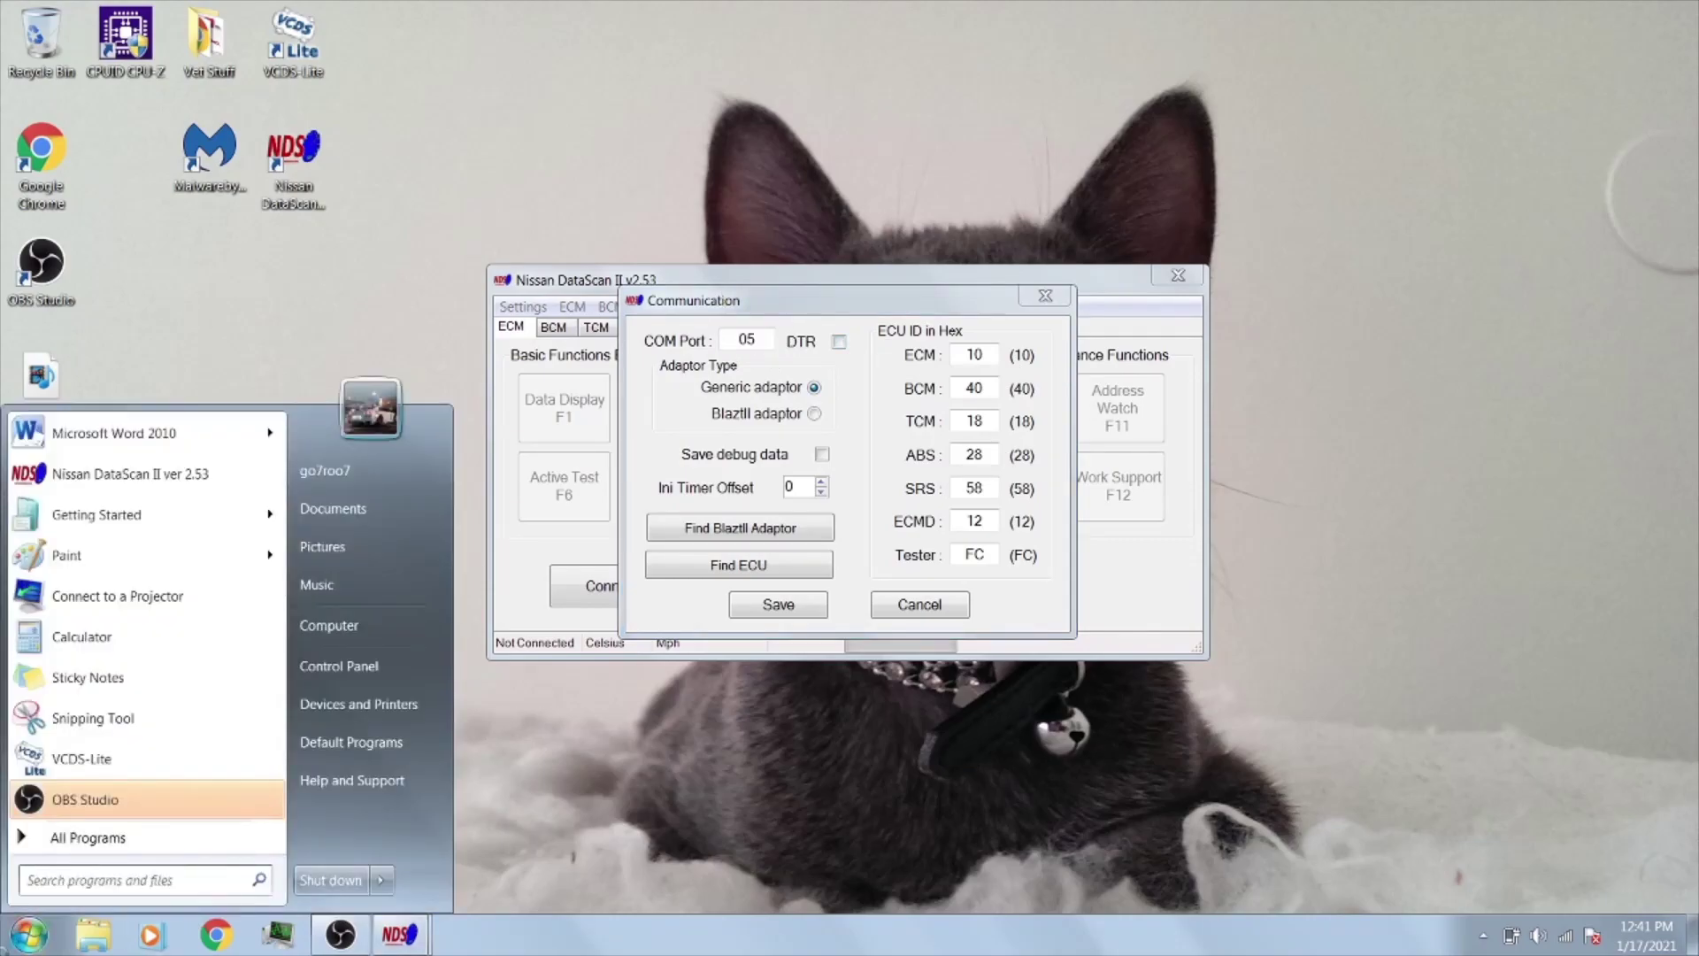
Step: Find the USB-SERIAL CH340 adapter on COM5 in Device Manager, close it, and recheck COM Port 05
{"action": "type", "text": "device"}
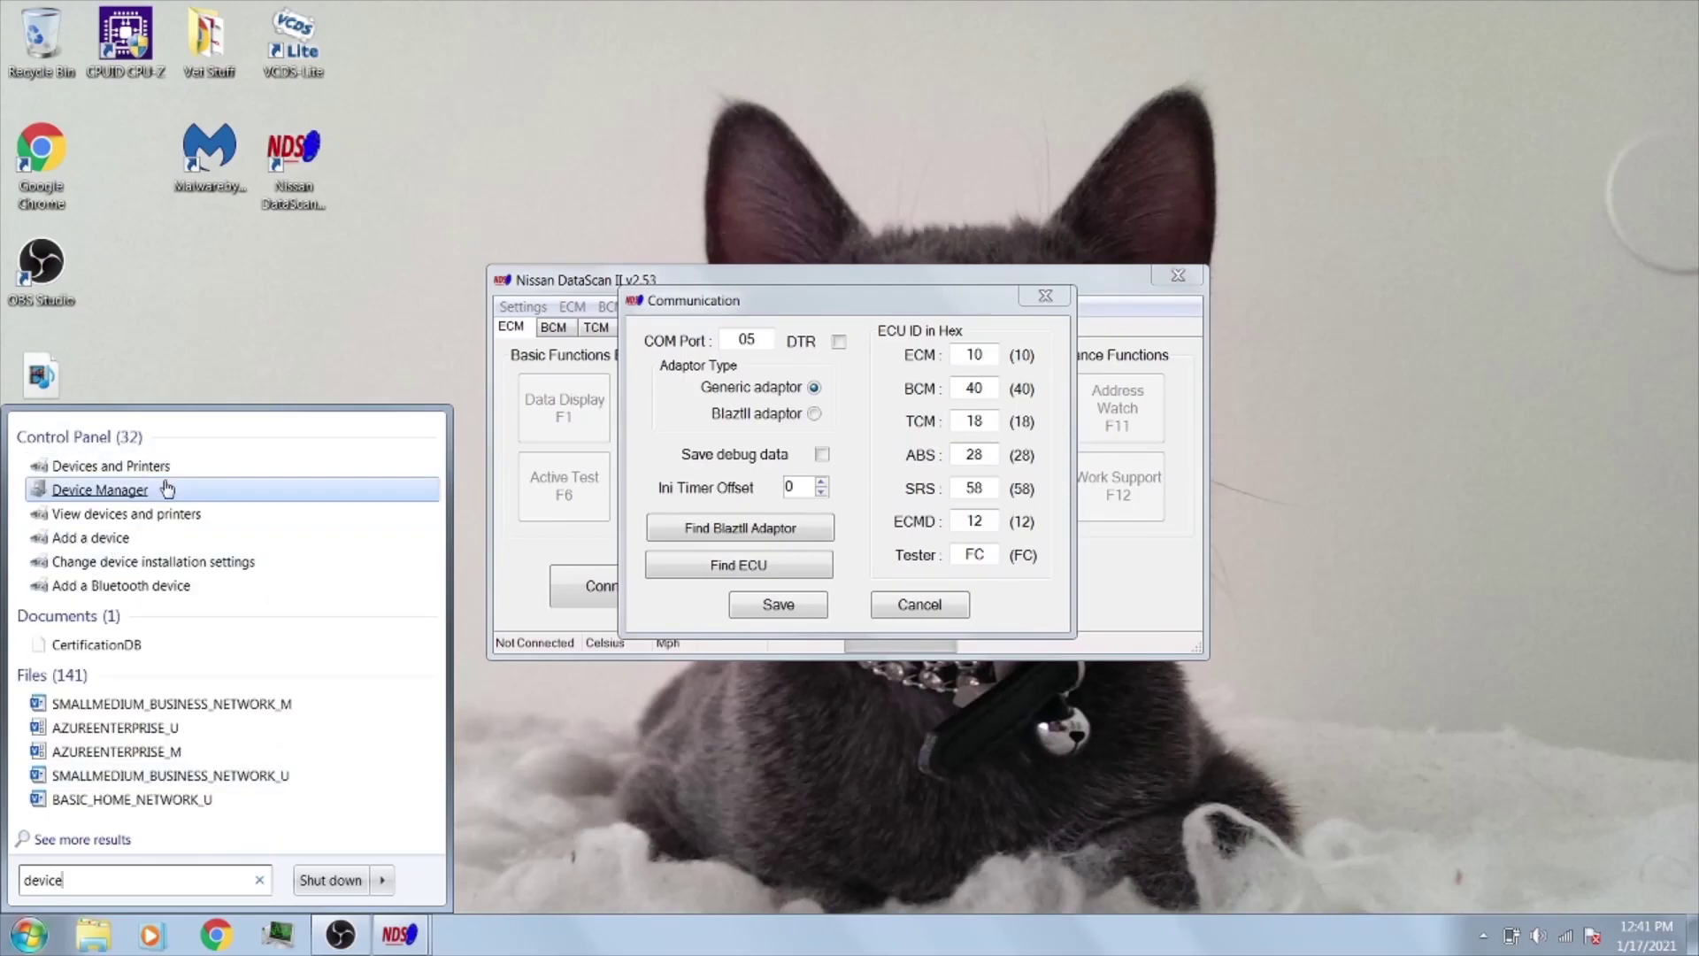
{"action": "left_click", "coordinate": [148, 498]}
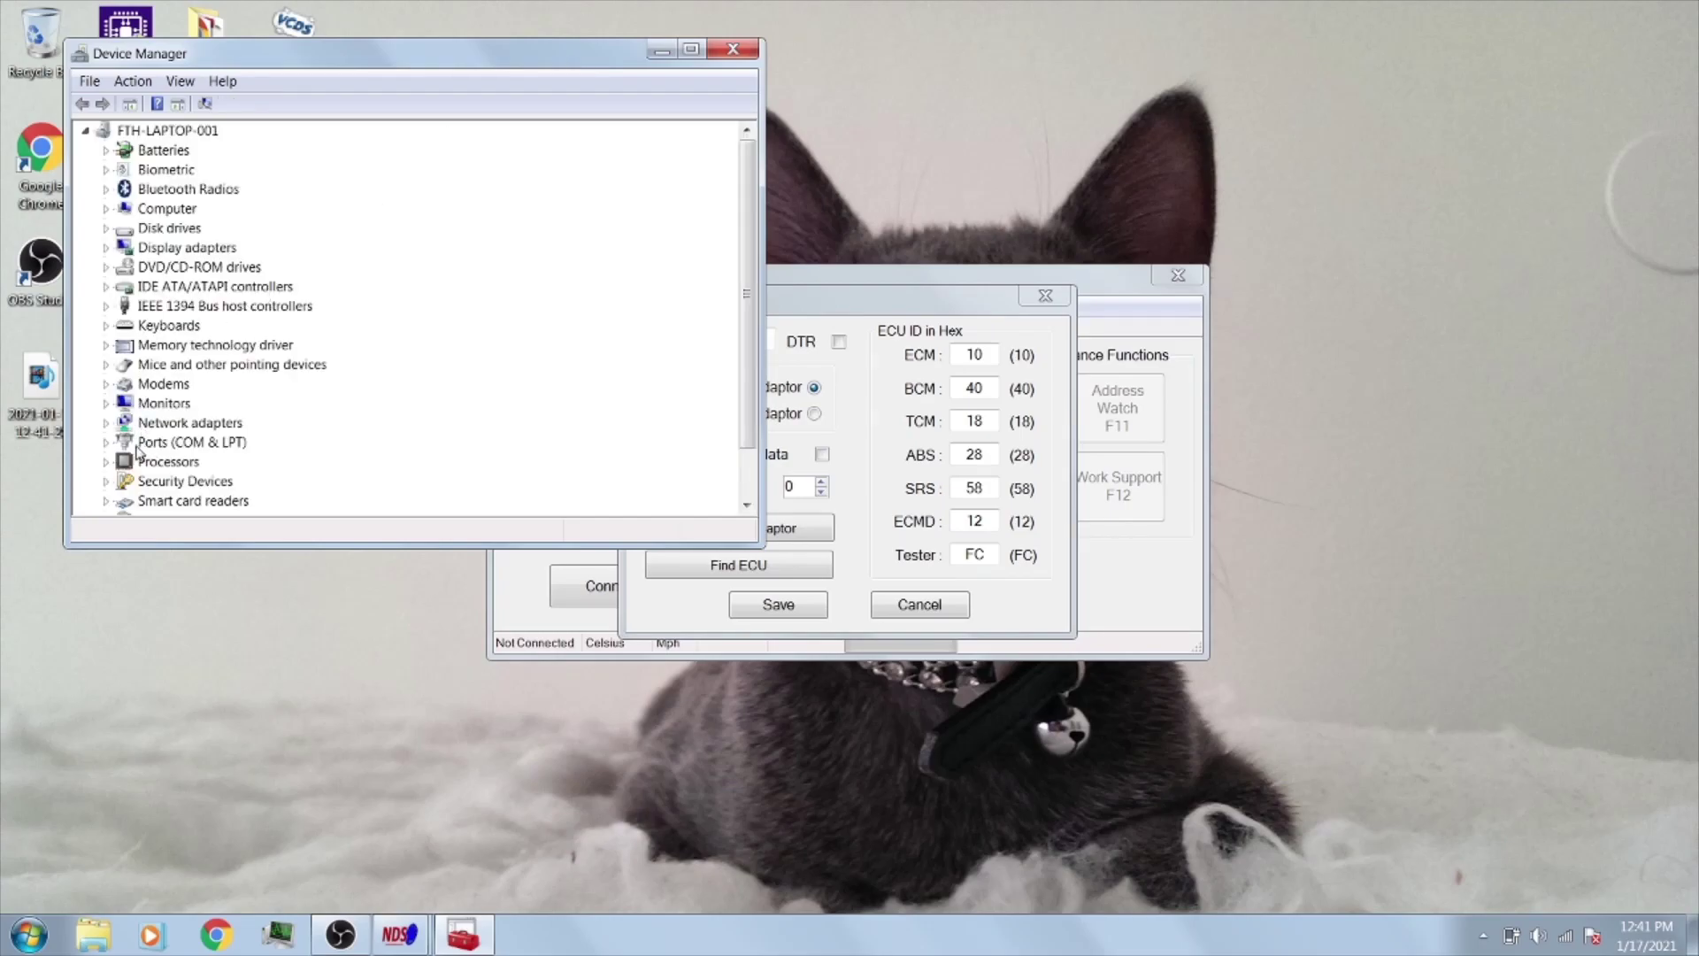
{"action": "left_click", "coordinate": [107, 443]}
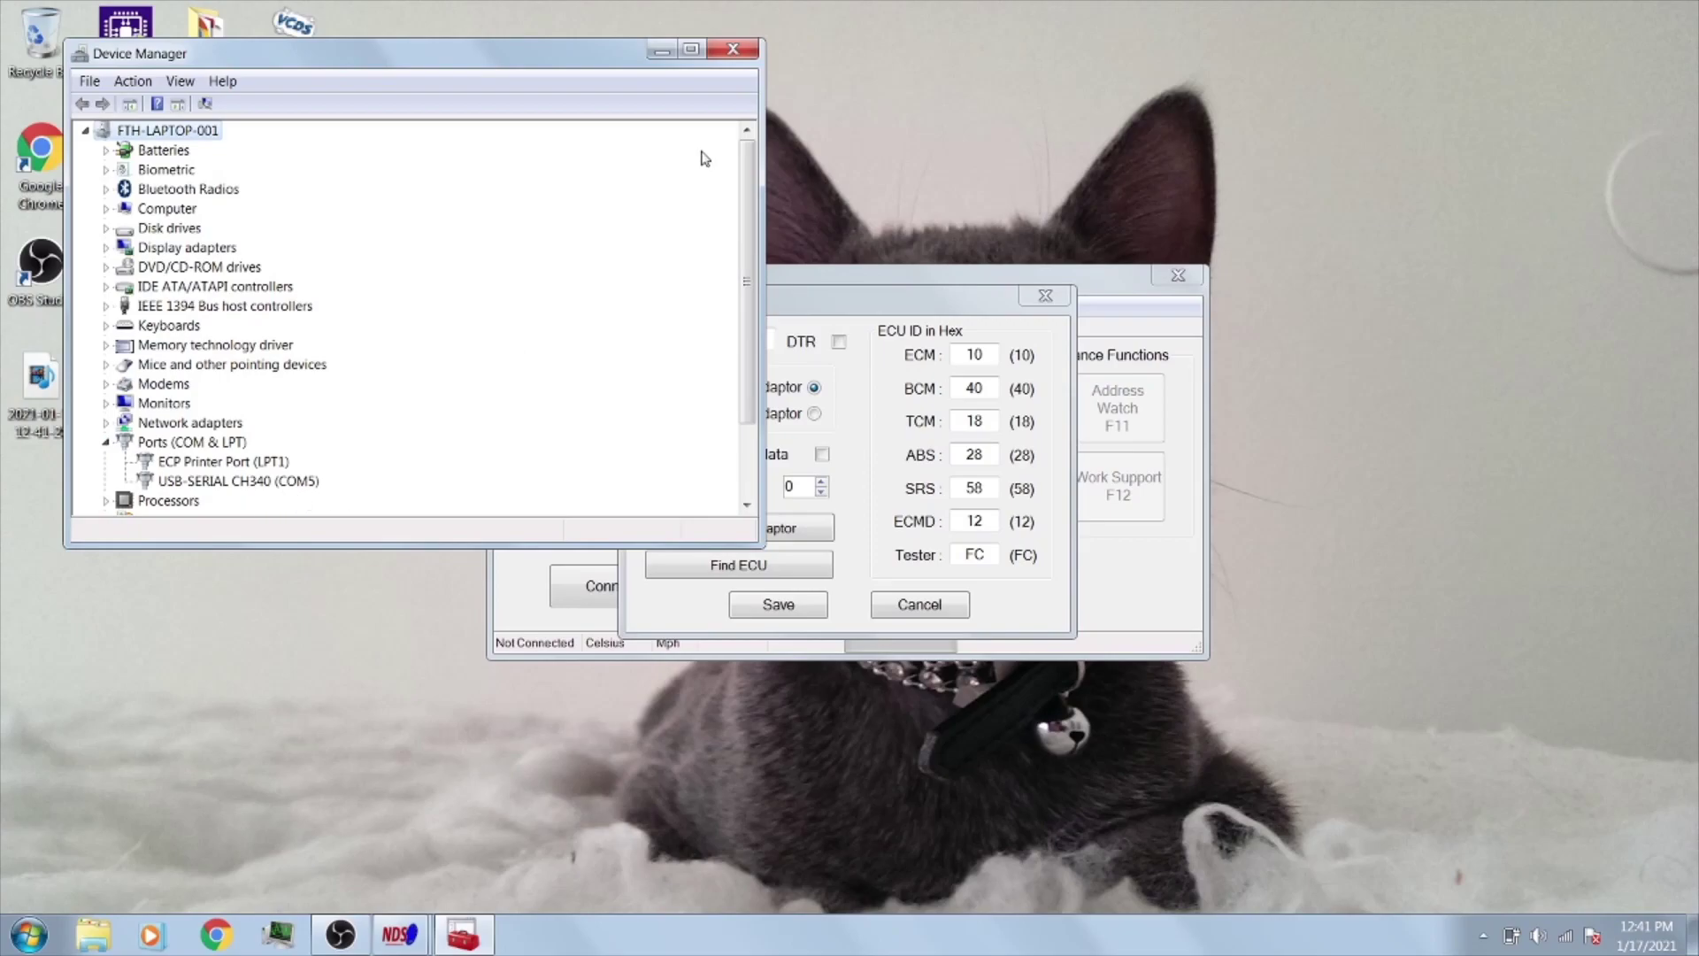
{"action": "left_click", "coordinate": [732, 50]}
{"action": "left_click", "coordinate": [764, 339]}
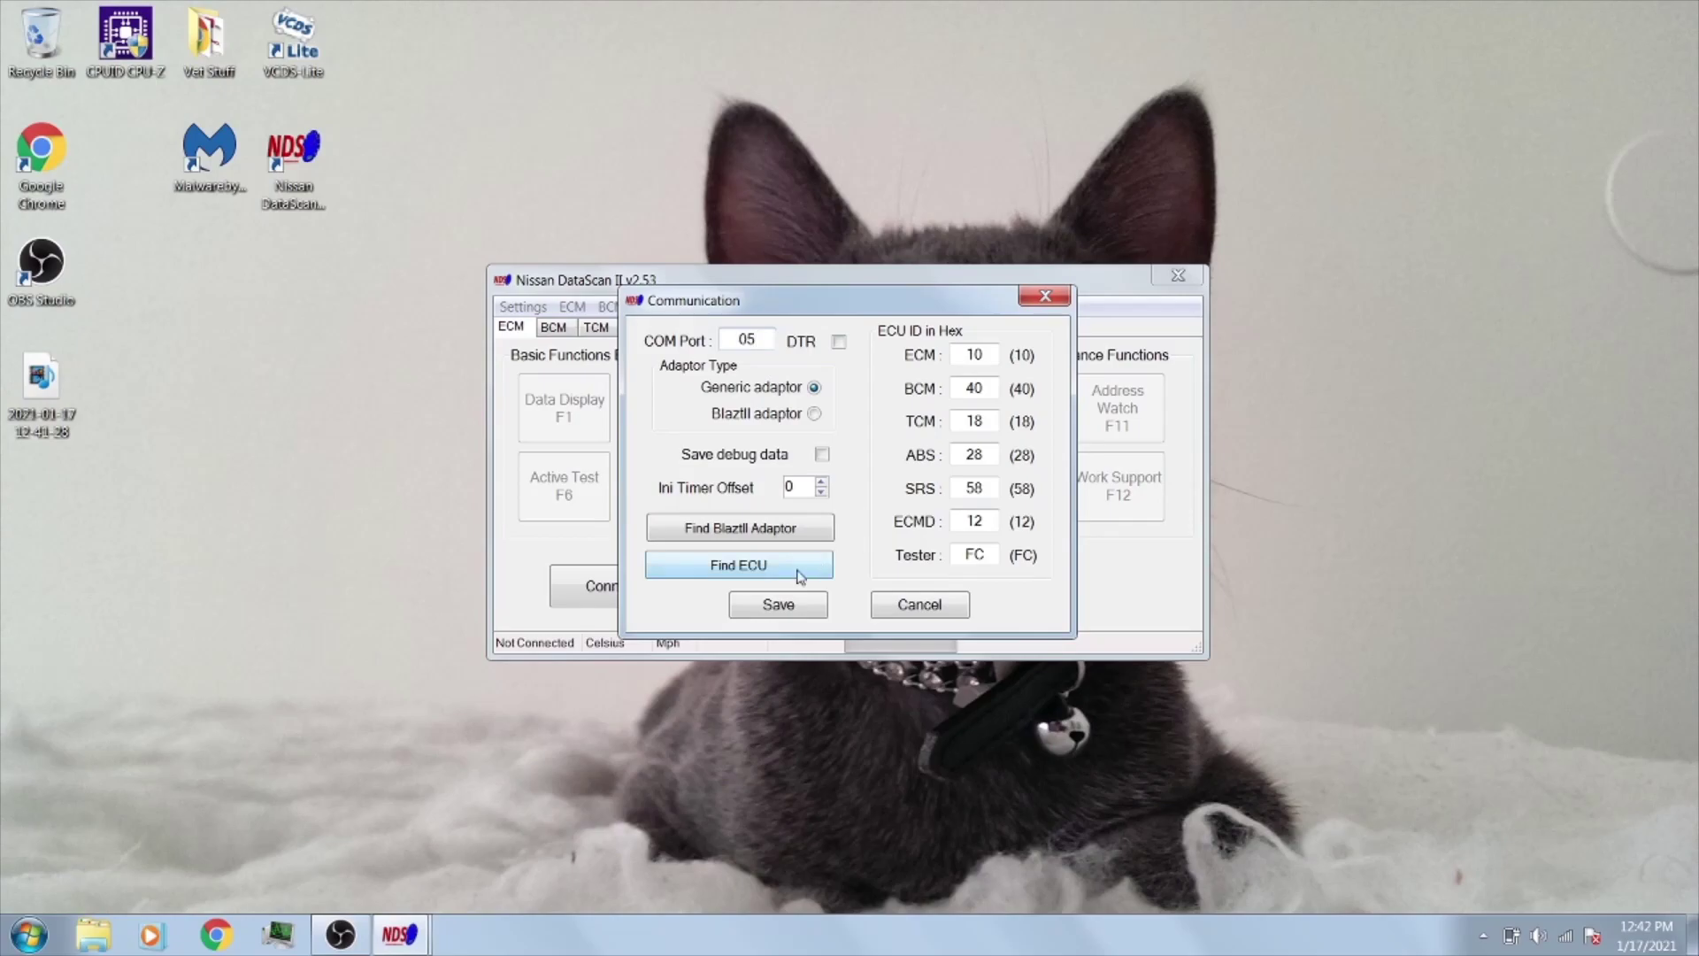
Step: Save COM Port 05, connect to the ECM (part 23710-CF000), and review the live gauges and logging parameters
{"action": "left_click", "coordinate": [784, 605]}
{"action": "left_click", "coordinate": [609, 591]}
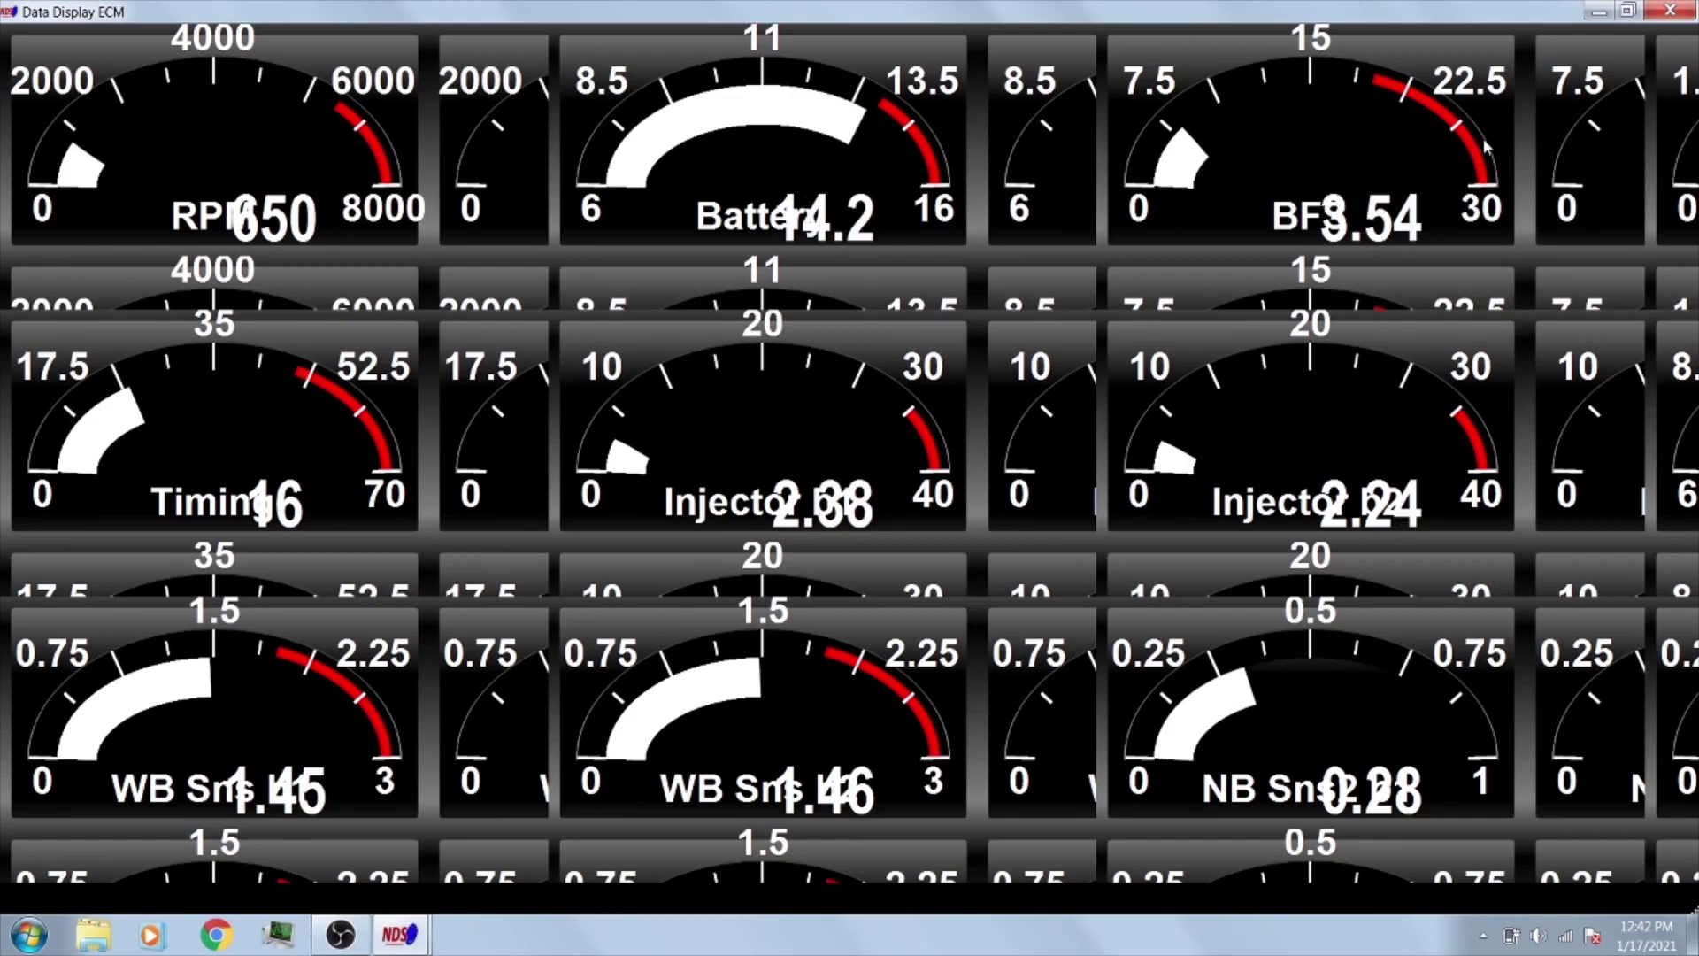
{"action": "left_click", "coordinate": [1677, 11]}
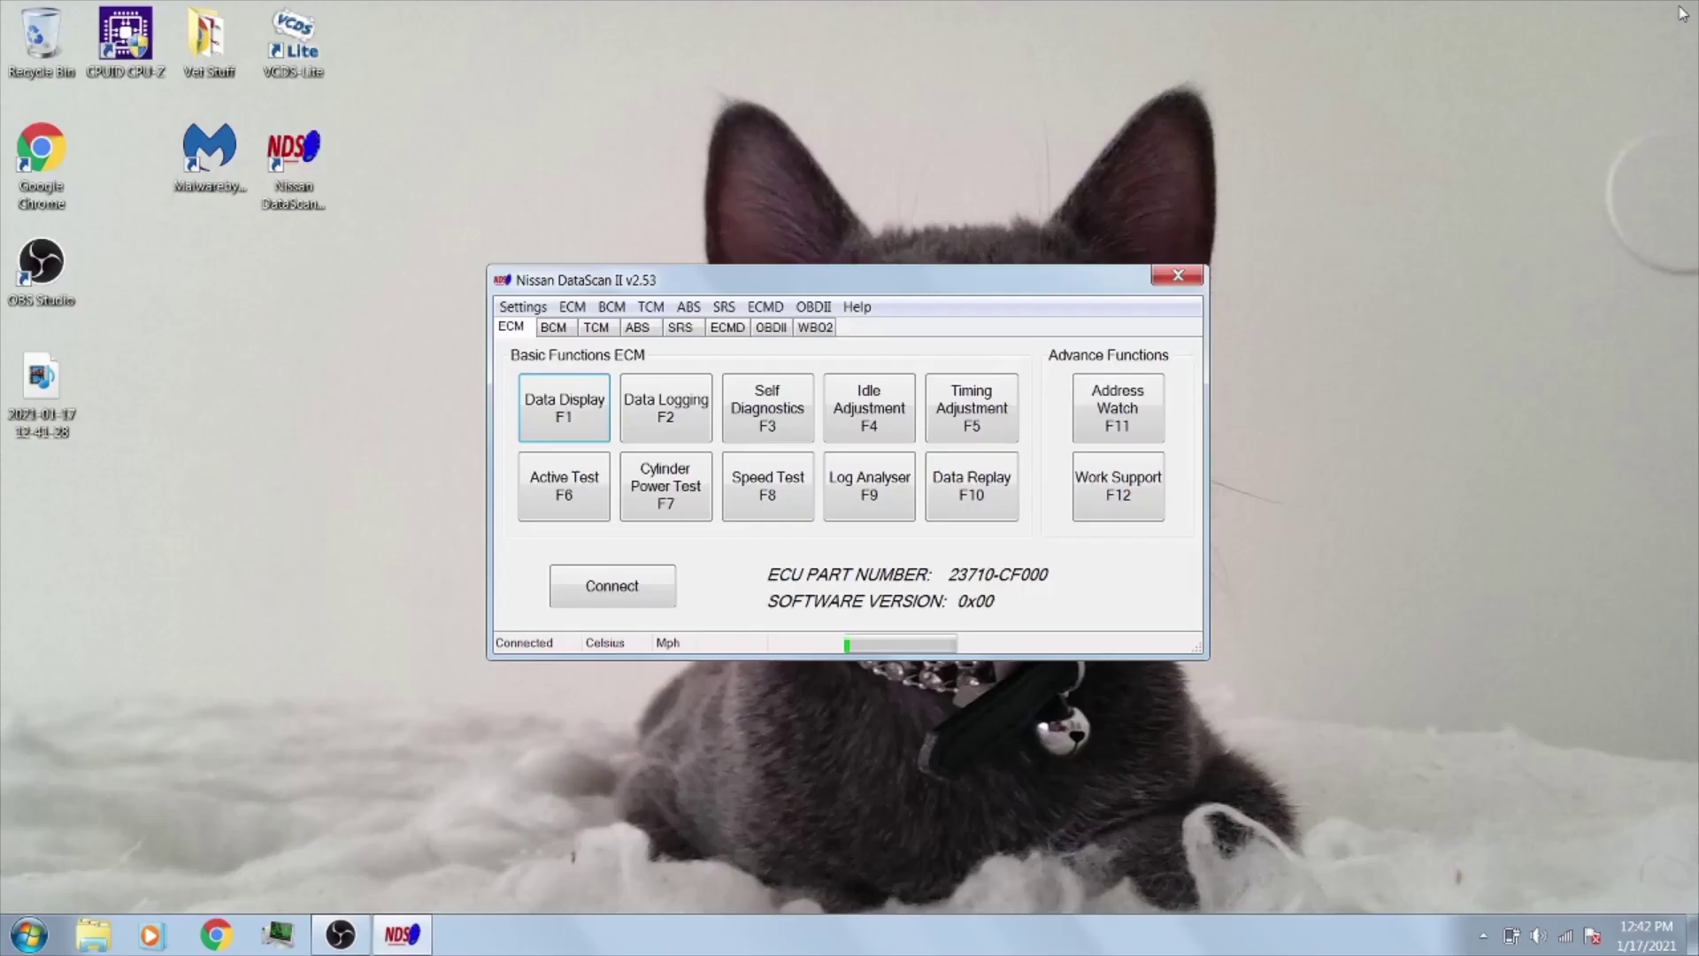
{"action": "left_click", "coordinate": [674, 403]}
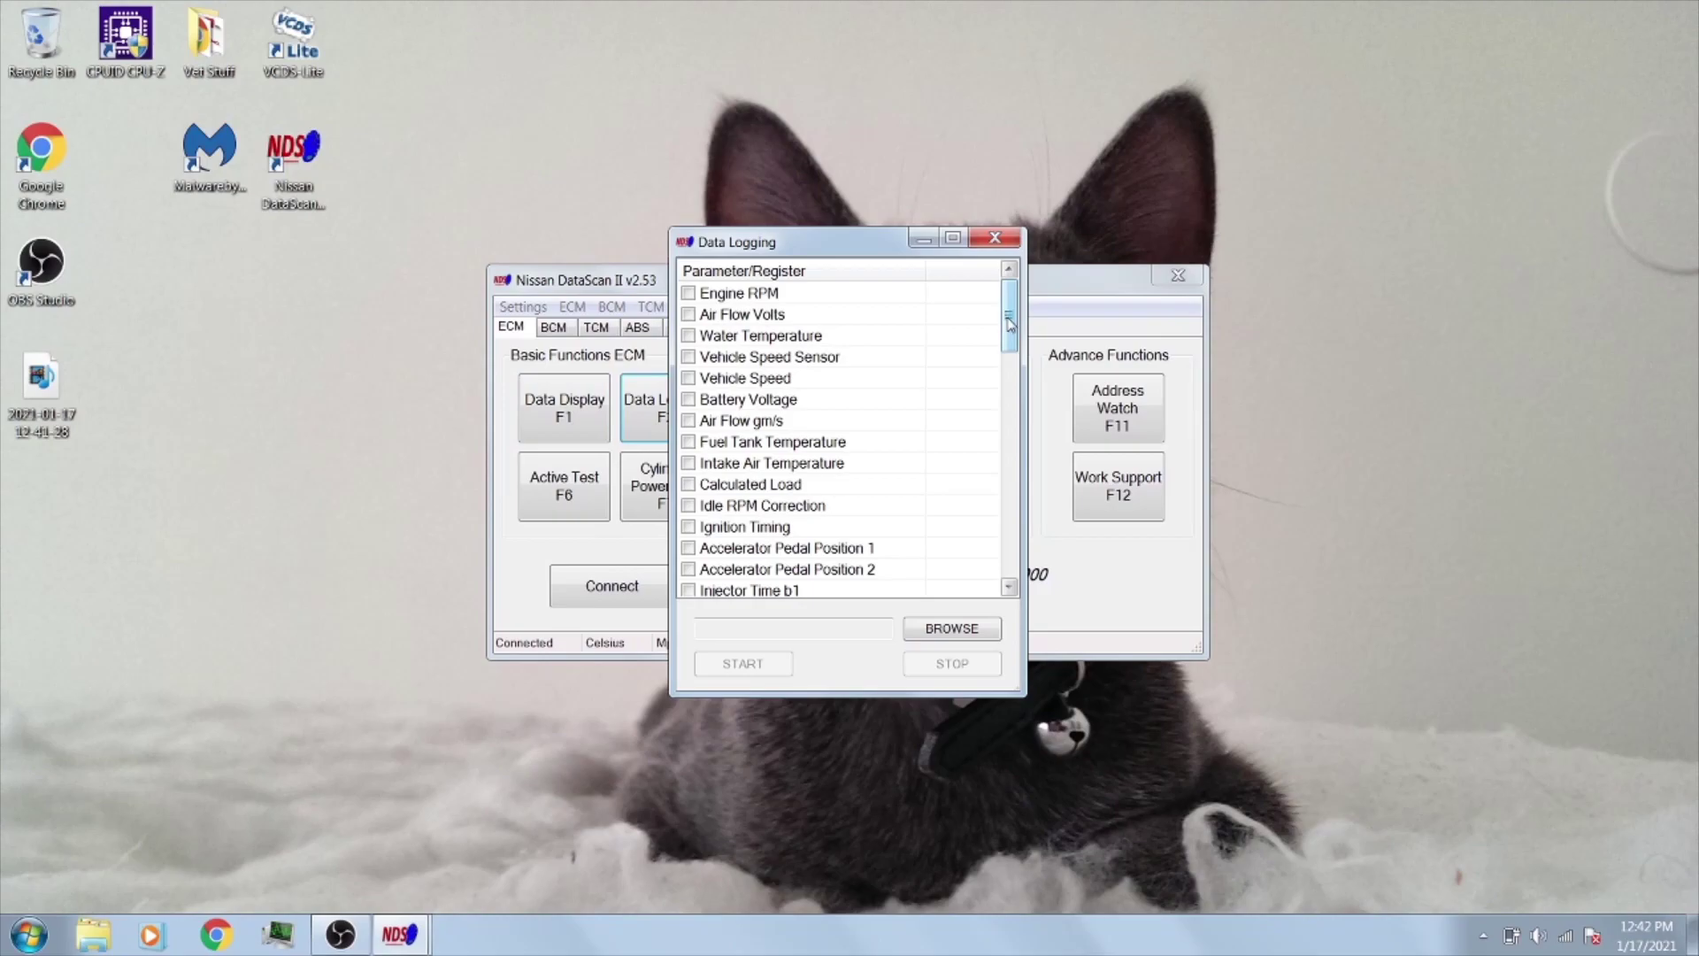
{"action": "mouse_move", "coordinate": [1009, 321]}
{"action": "left_mouse_down"}
{"action": "mouse_move", "coordinate": [1022, 549]}
{"action": "mouse_move", "coordinate": [1010, 305]}
{"action": "left_mouse_up"}
Step: Read ECM fault codes (none found), then view and close the Idle and Timing Adjustment screens
{"action": "left_click", "coordinate": [995, 240]}
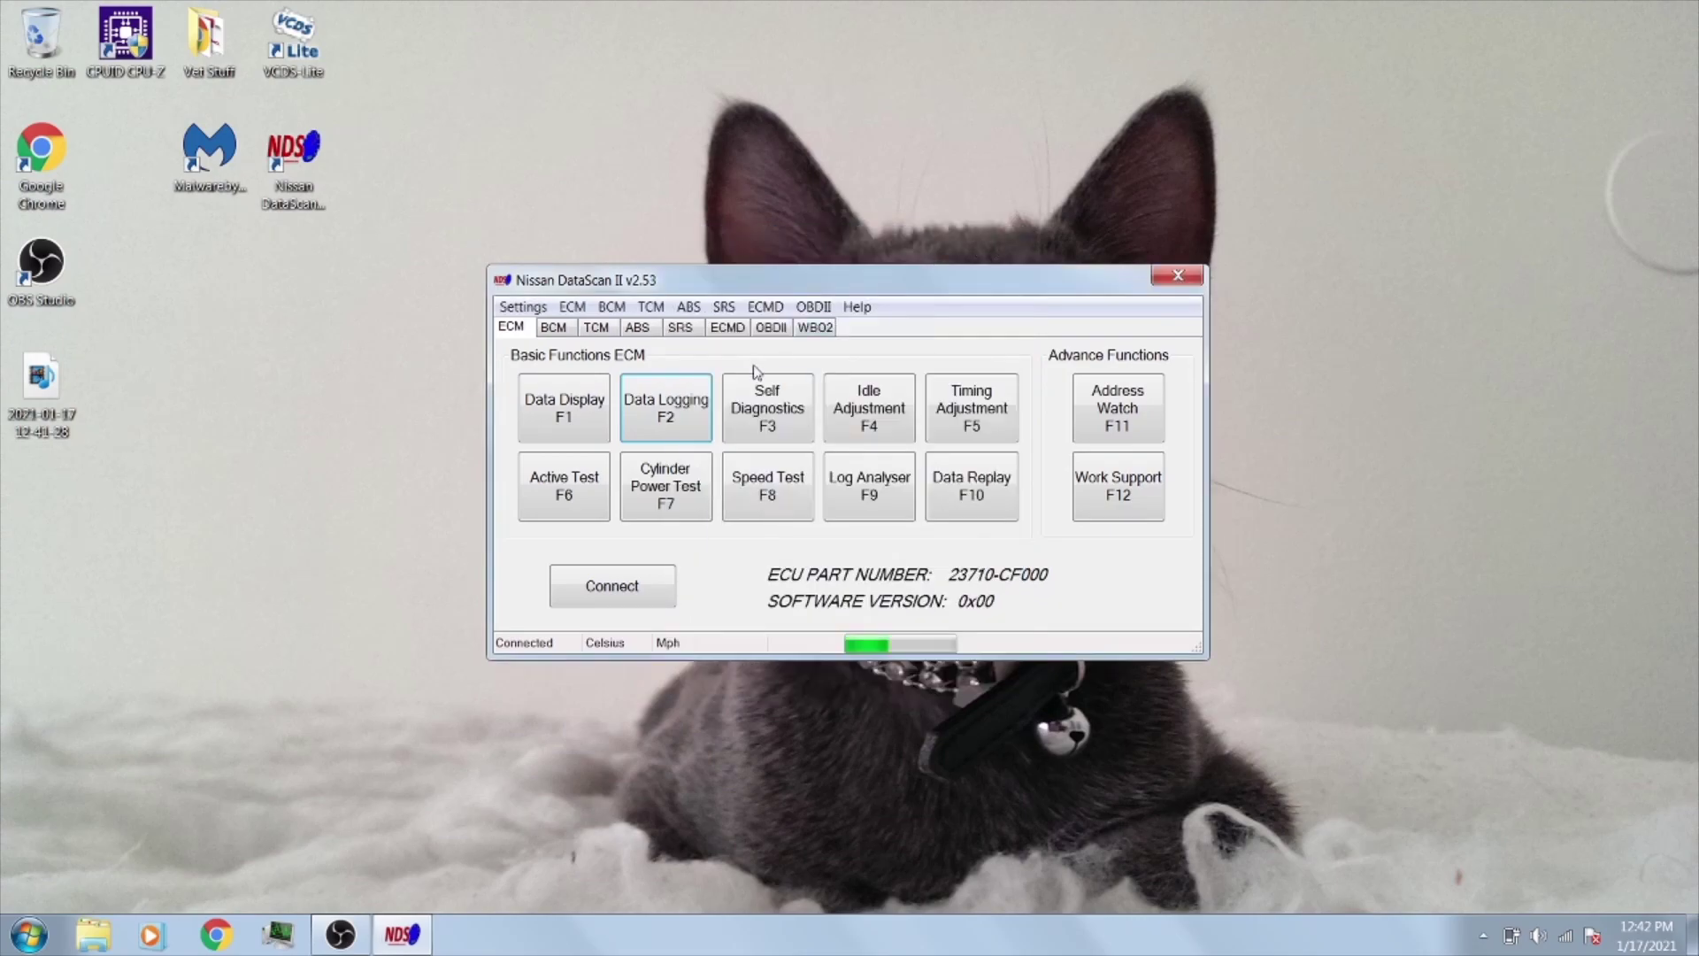
{"action": "left_click", "coordinate": [782, 435]}
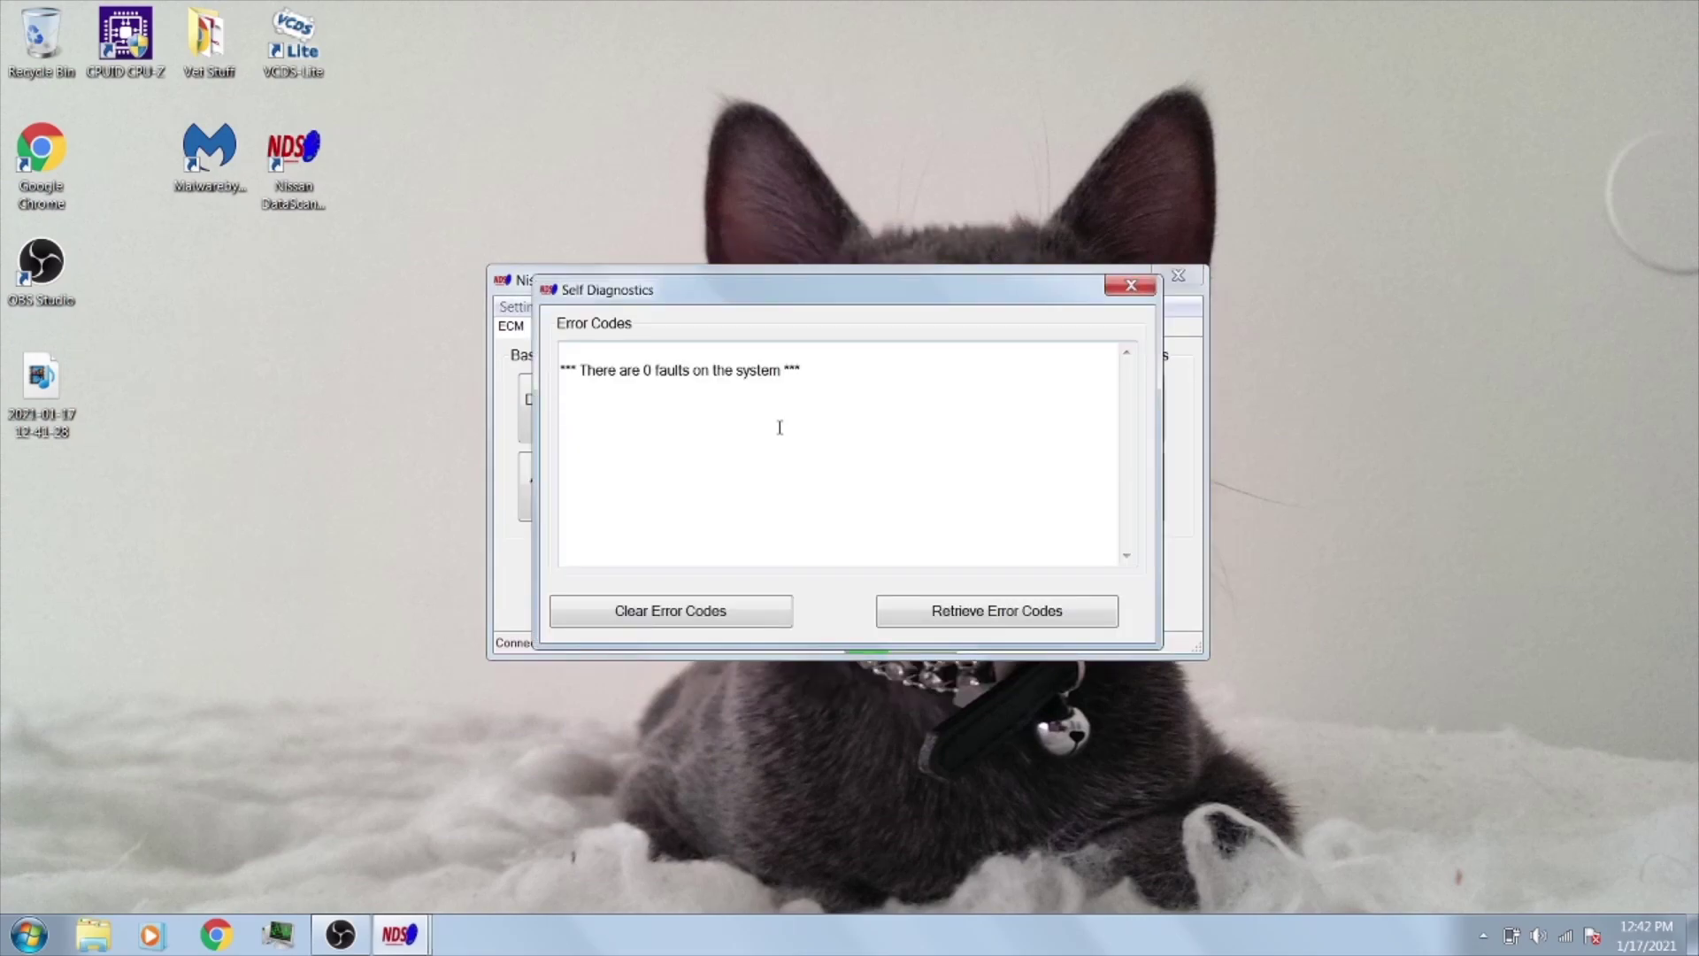
{"action": "left_click", "coordinate": [1133, 286]}
{"action": "left_click", "coordinate": [863, 407]}
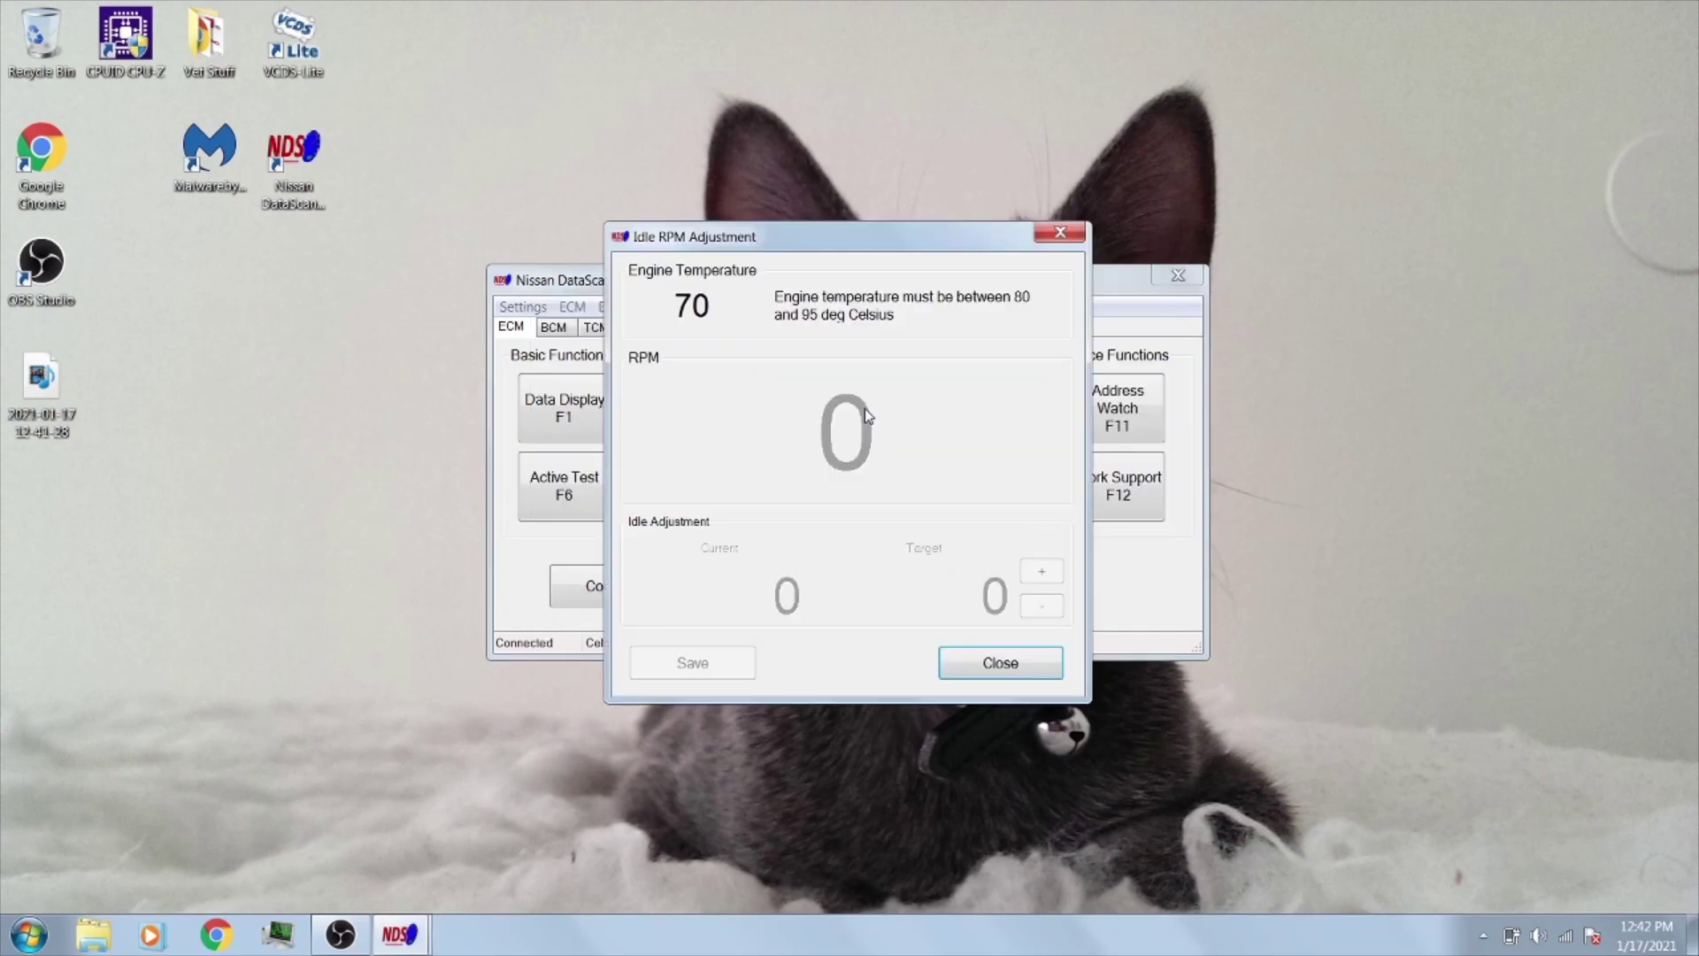
{"action": "left_click", "coordinate": [1059, 234]}
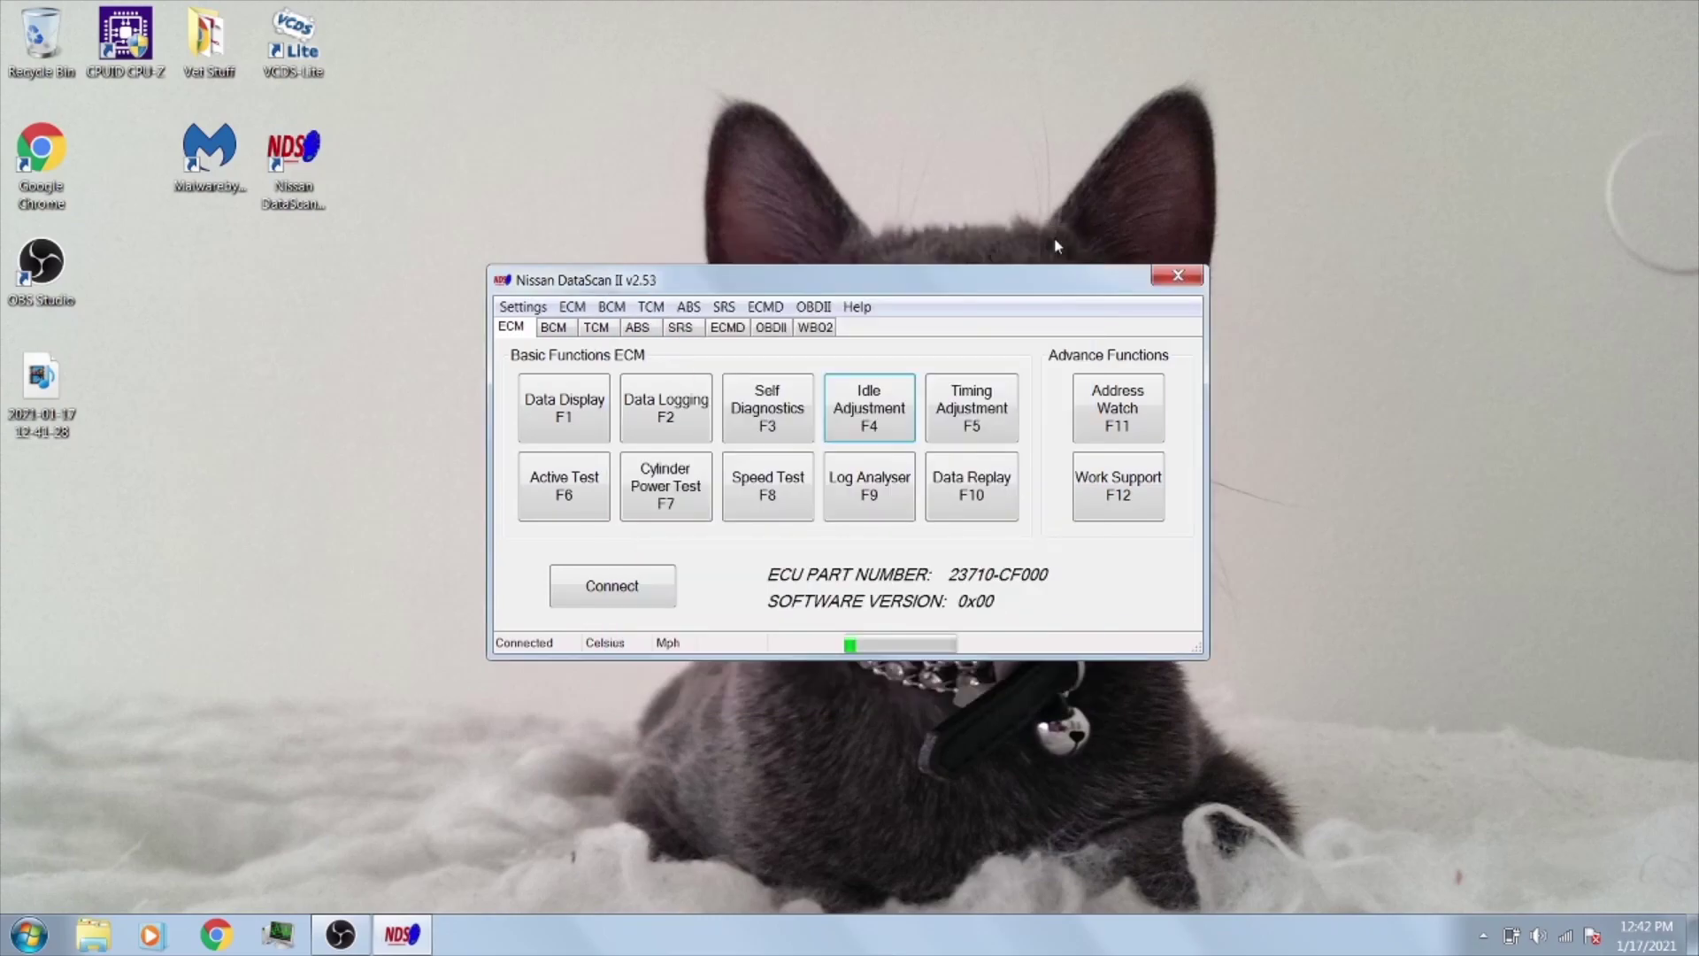
{"action": "left_click", "coordinate": [970, 416]}
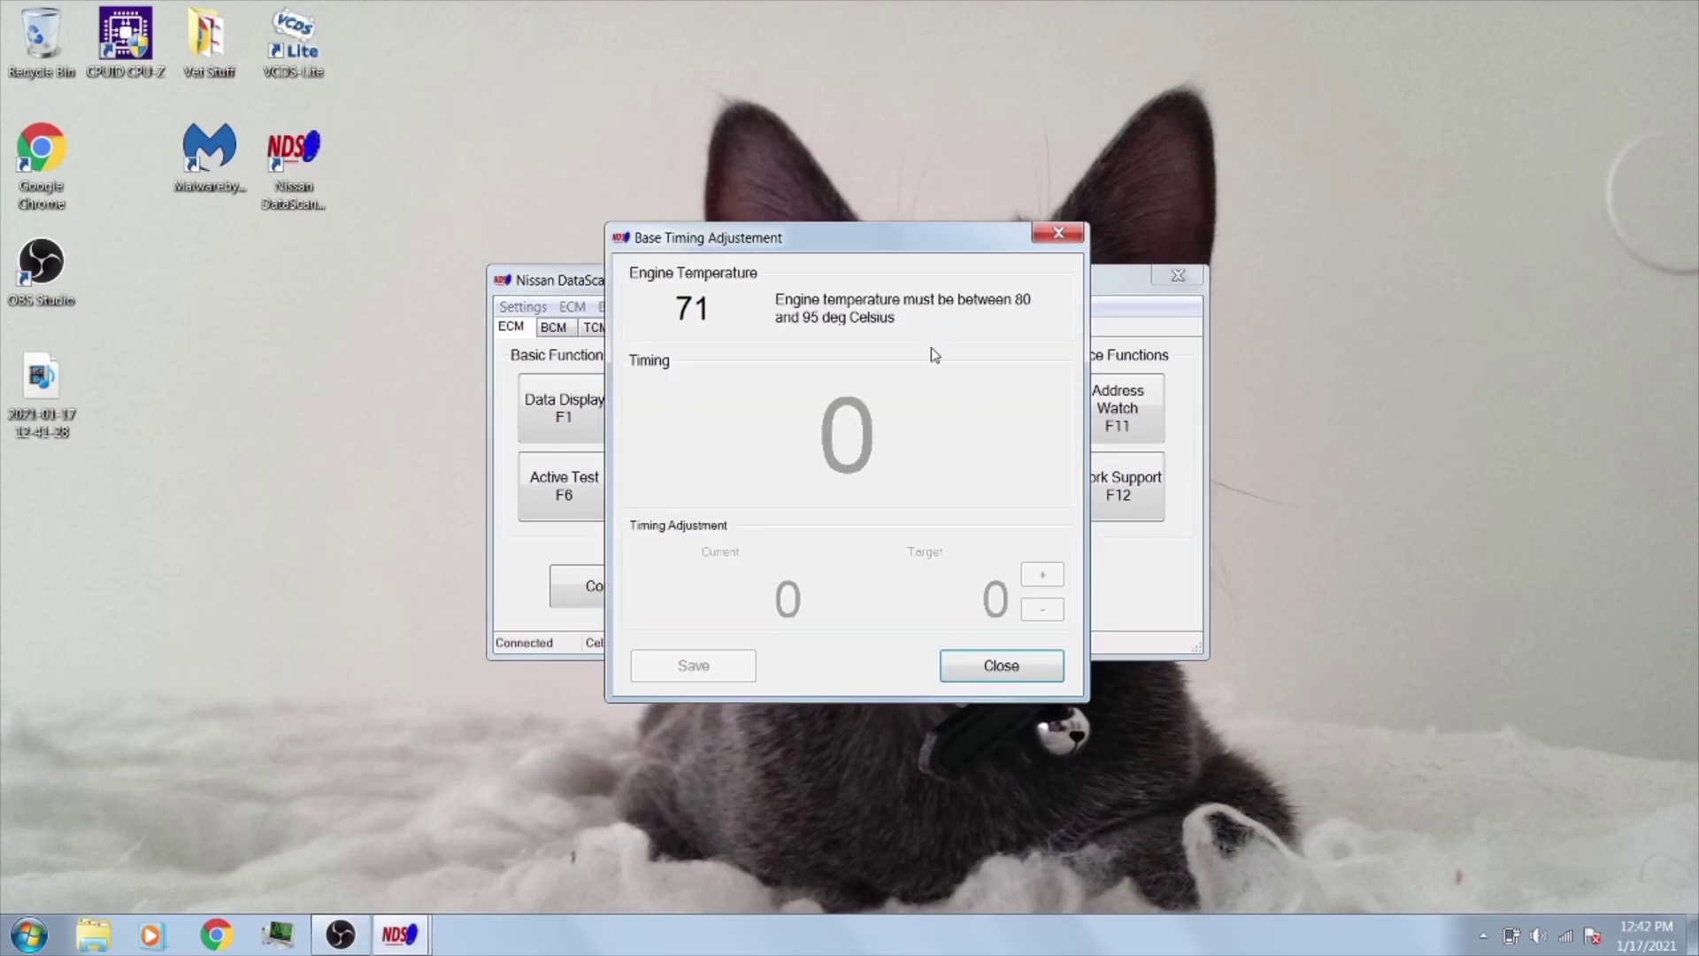
{"action": "left_click", "coordinate": [1057, 234]}
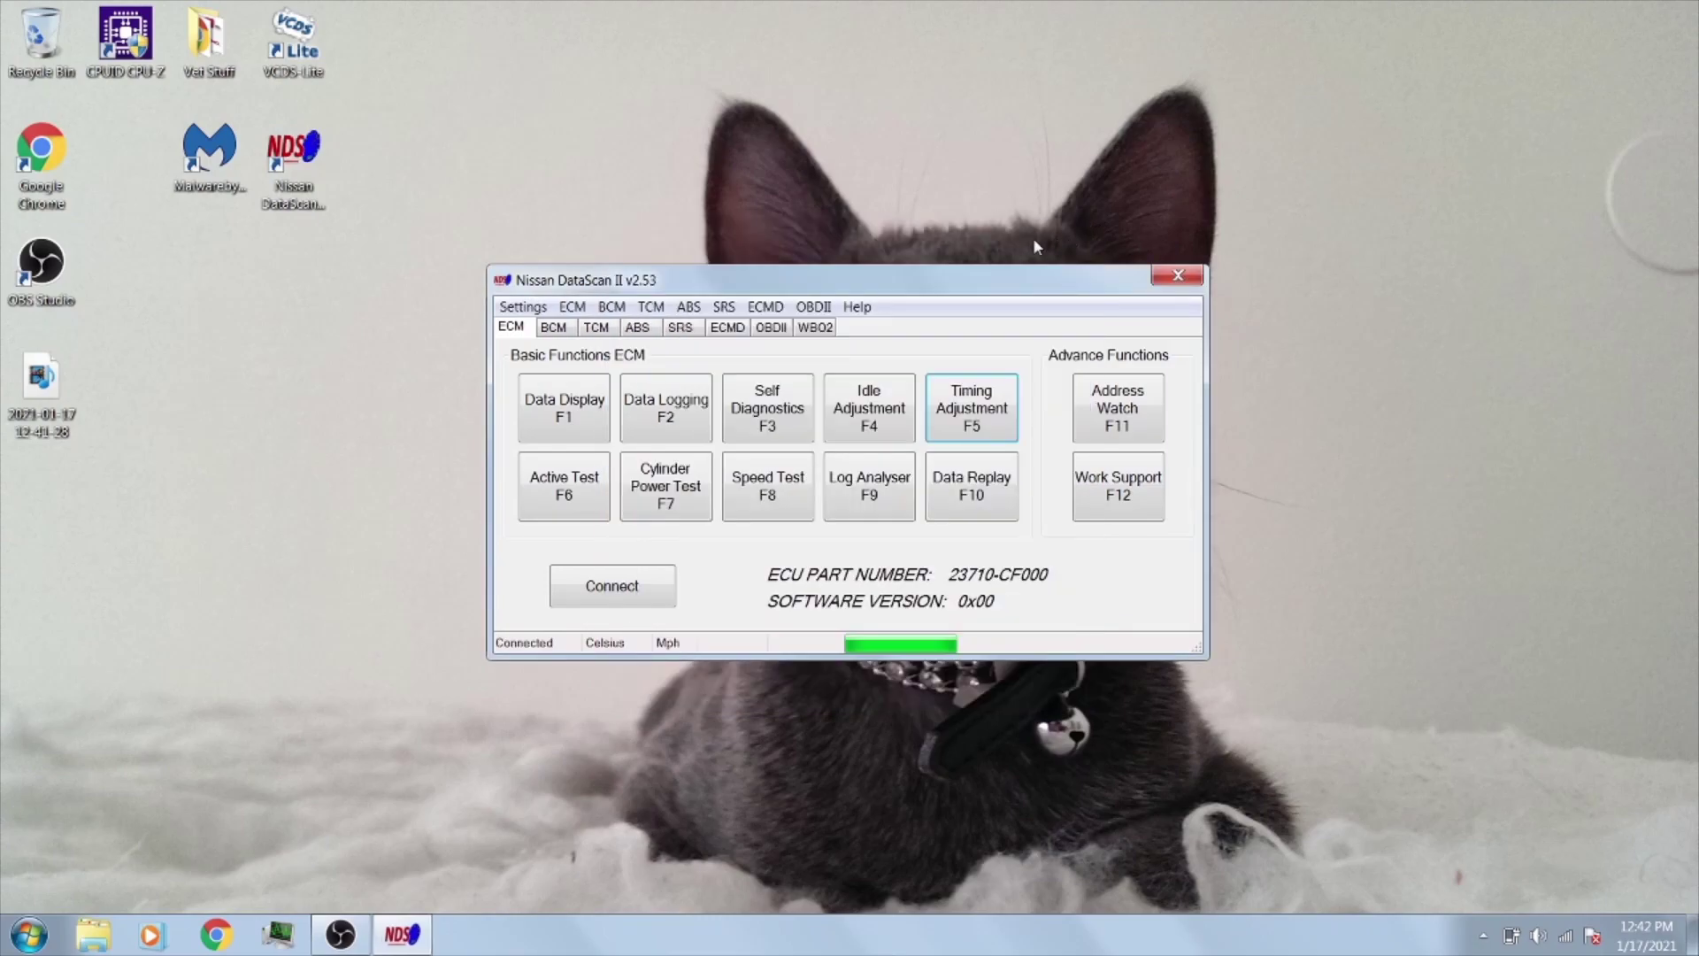
Step: View the Active Test controls and the cylinder power test running at 650 RPM
{"action": "left_click", "coordinate": [573, 485]}
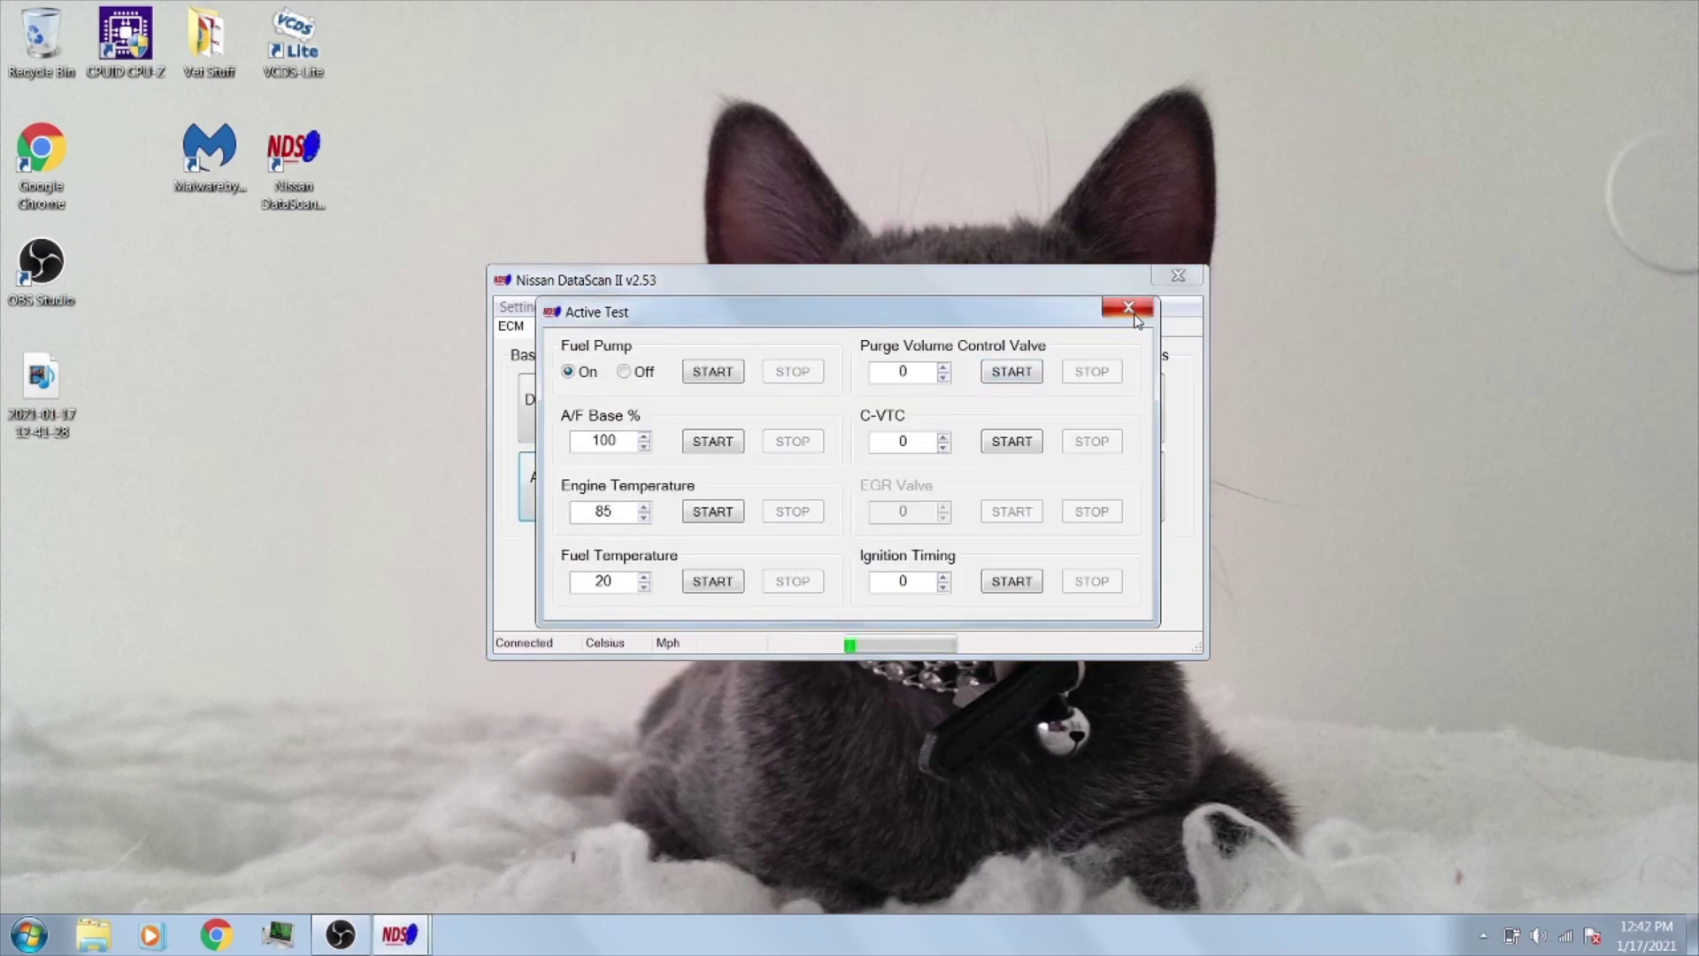
{"action": "left_click", "coordinate": [1128, 307]}
{"action": "left_click", "coordinate": [684, 485]}
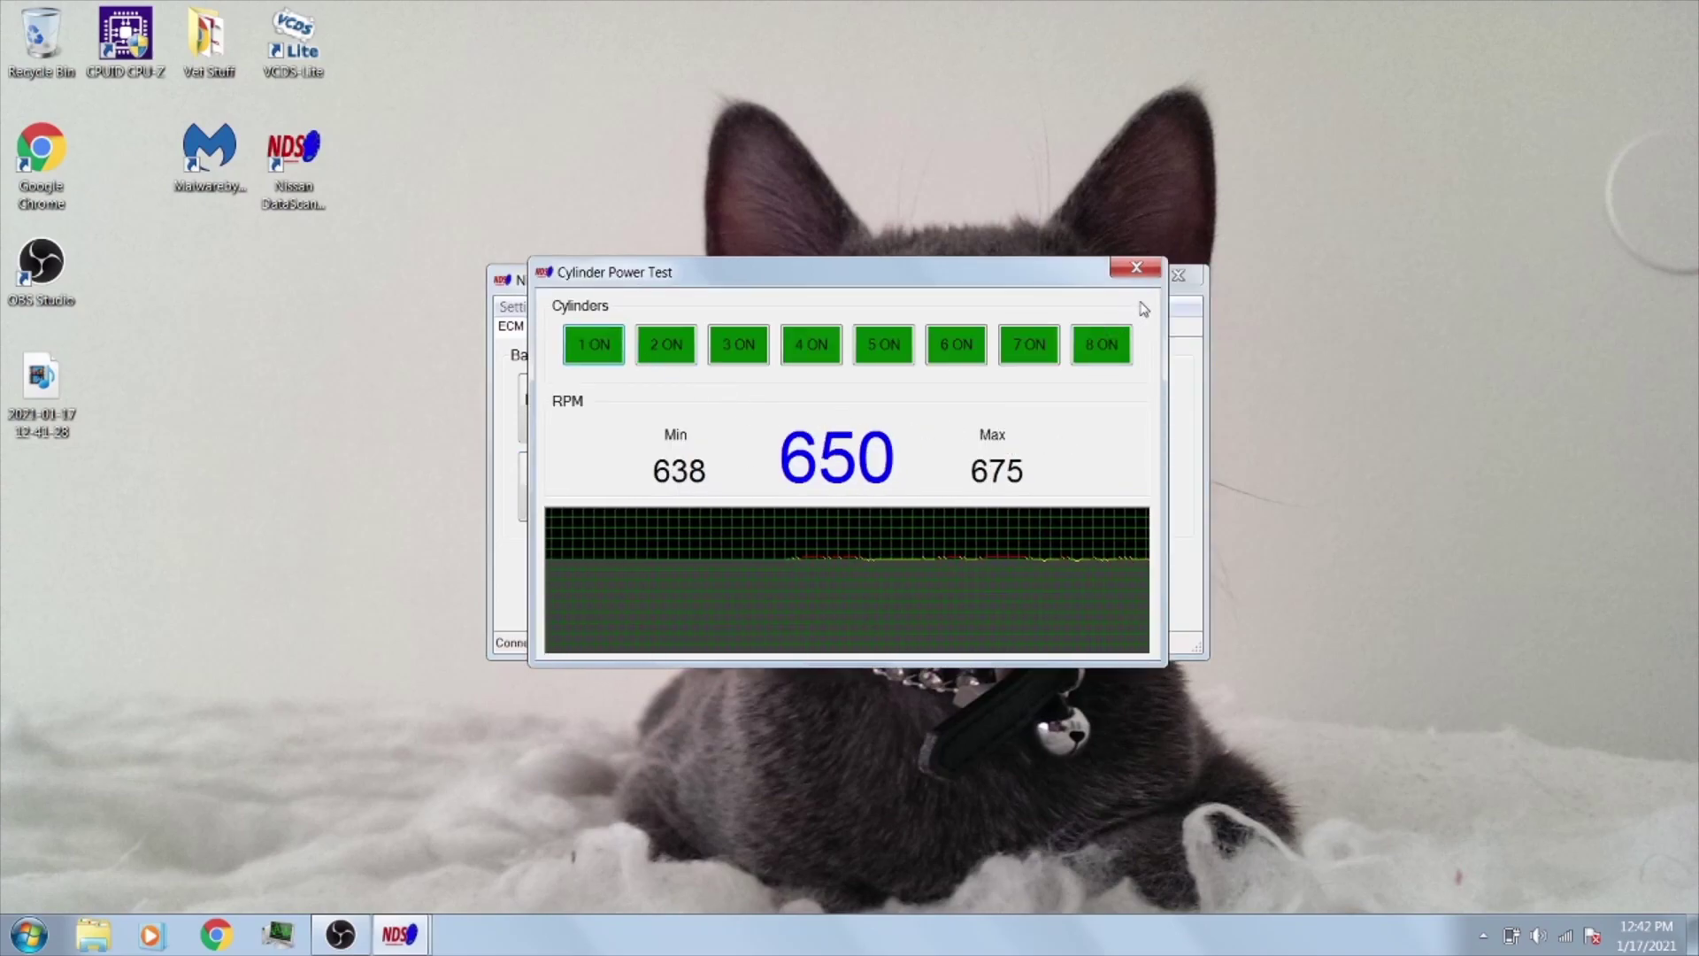
{"action": "left_click", "coordinate": [1136, 267]}
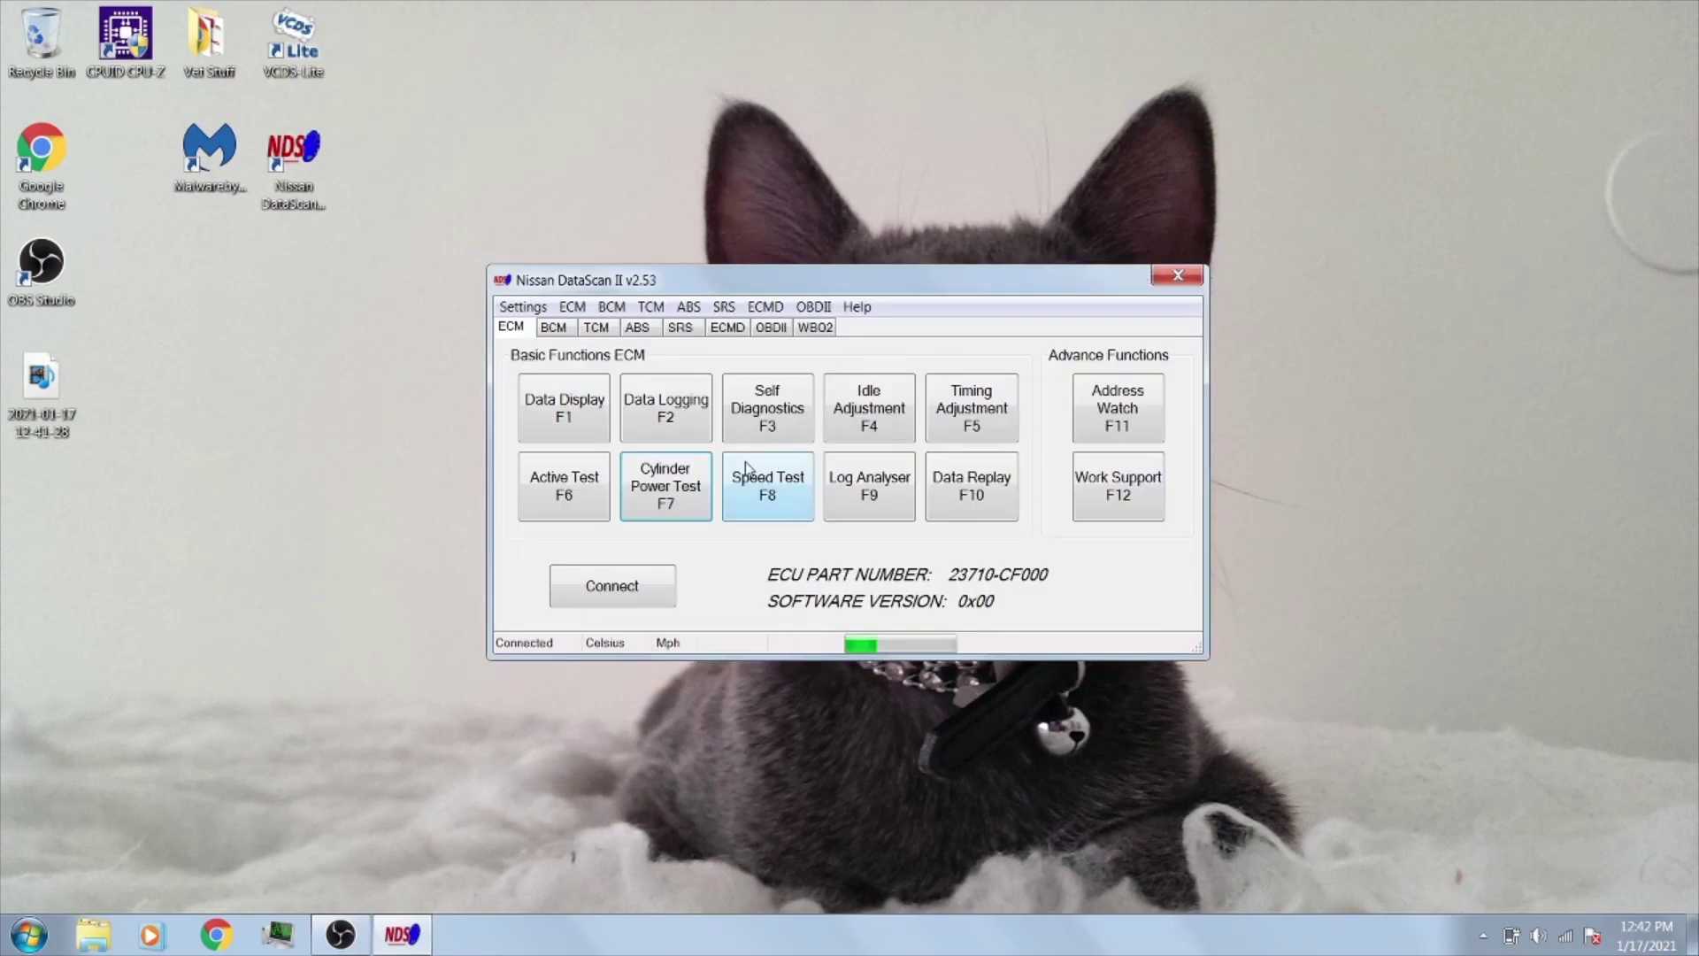
Step: Open and close Speed Test, Log Analyser and Work Support in turn
{"action": "left_click", "coordinate": [749, 482]}
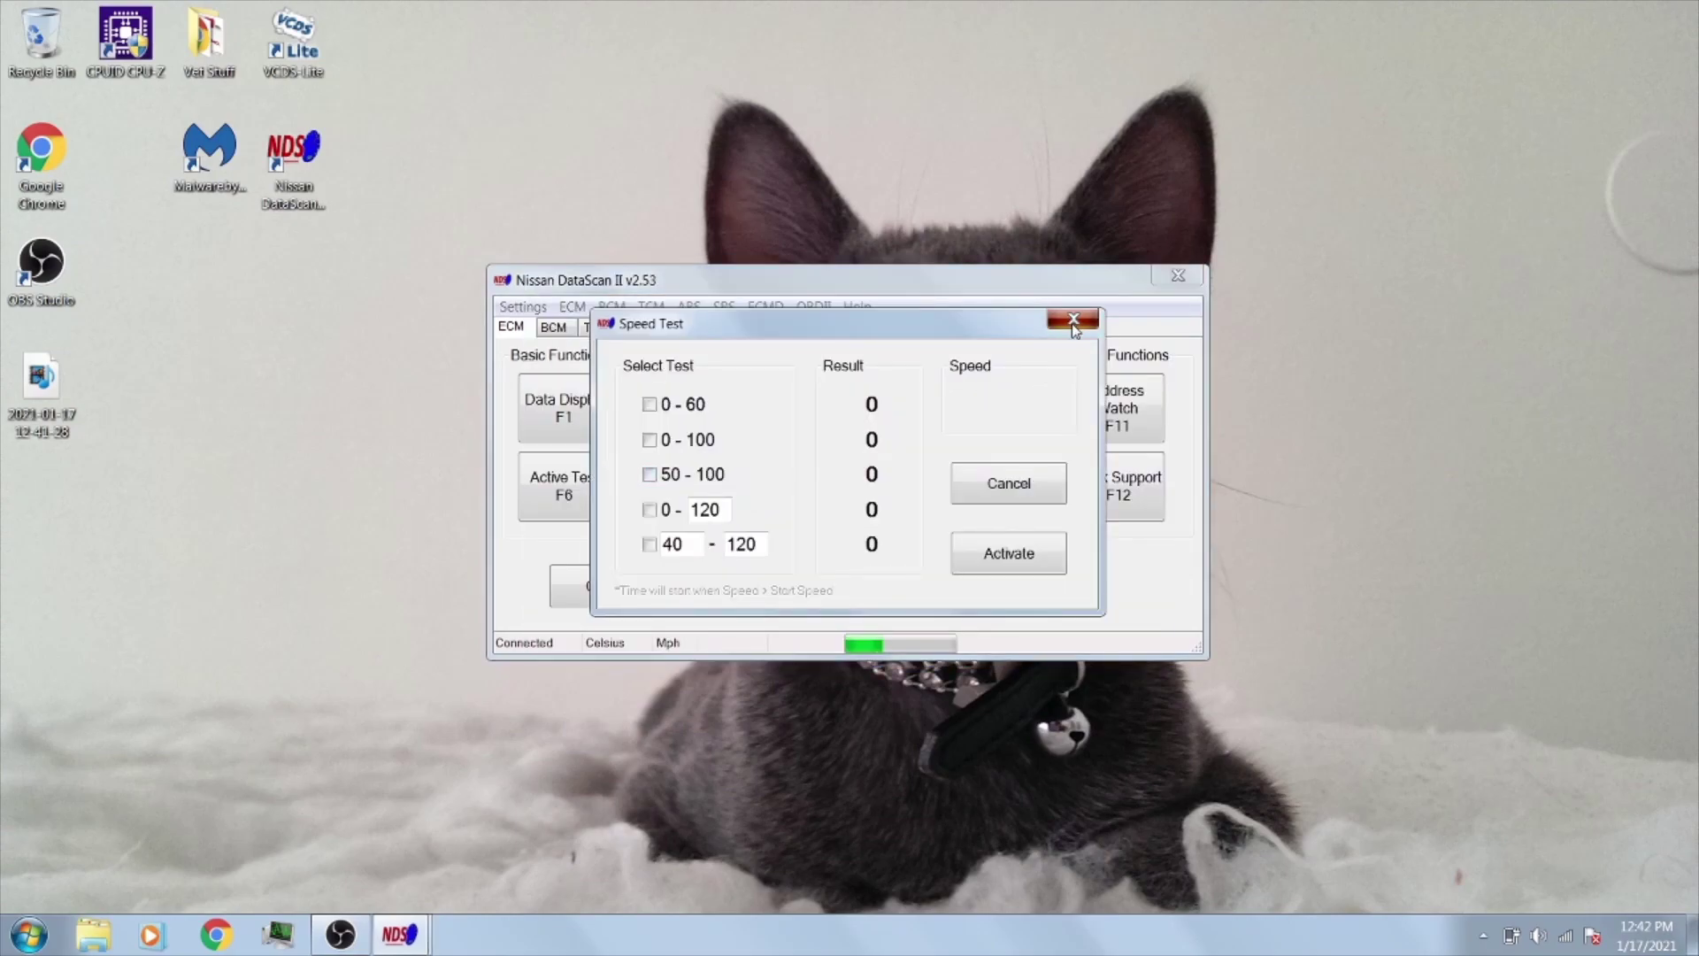
{"action": "left_click", "coordinate": [1073, 319]}
{"action": "left_click", "coordinate": [865, 487]}
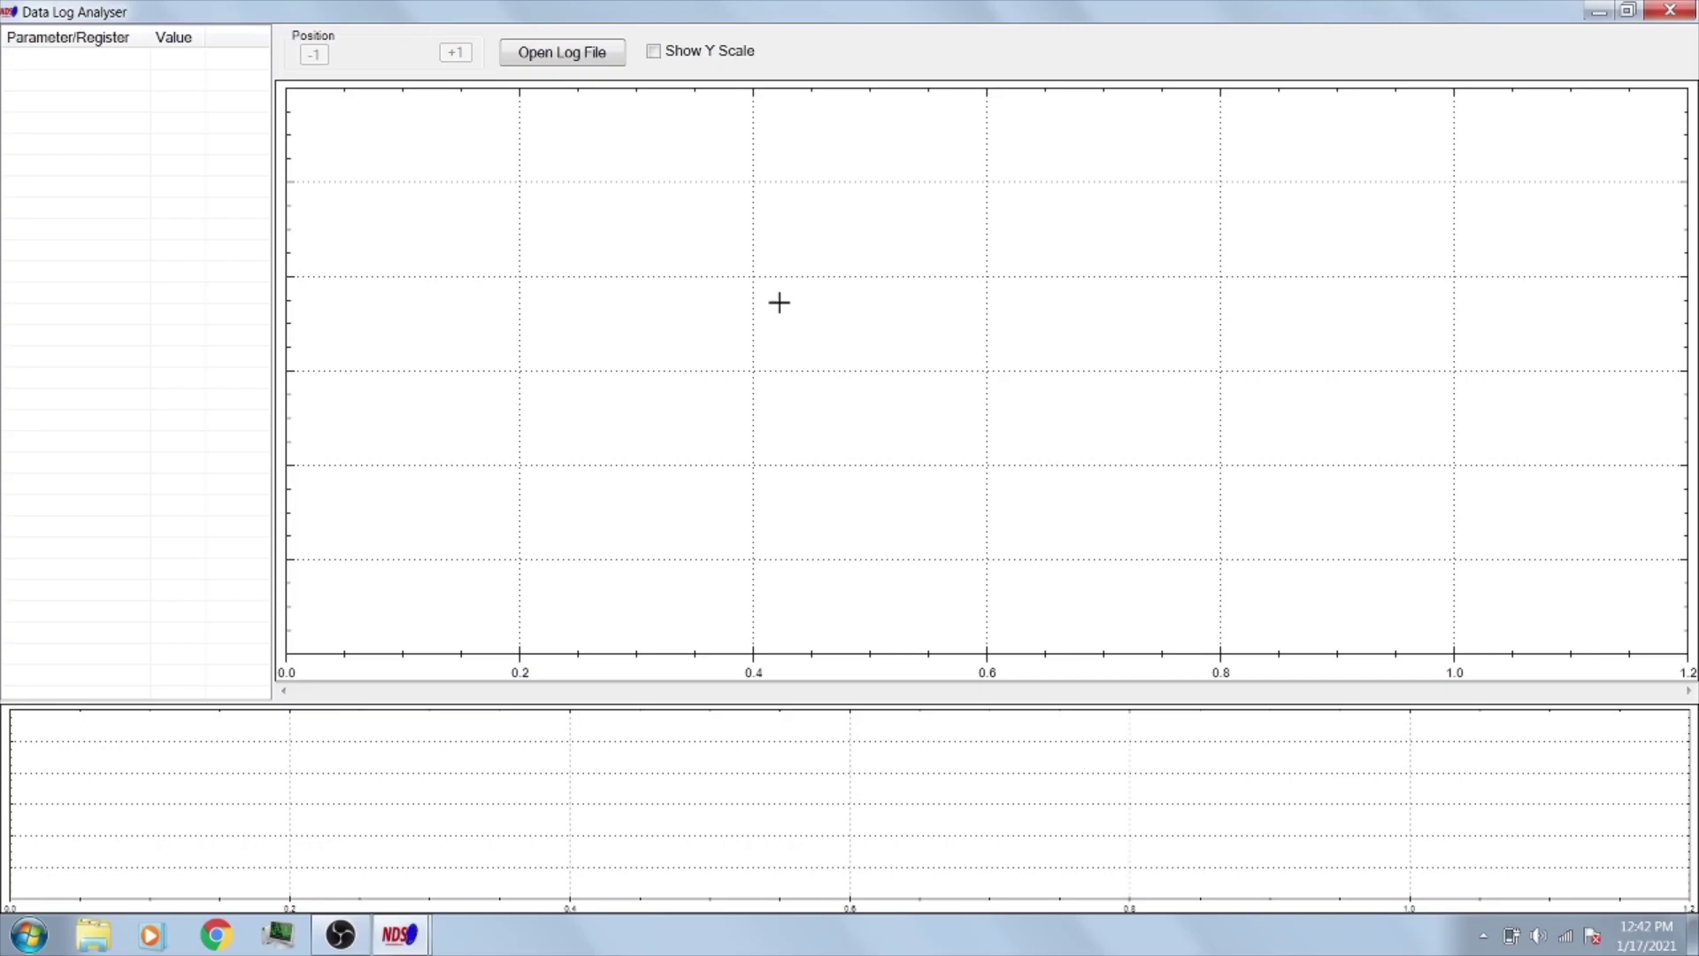
{"action": "left_click", "coordinate": [1687, 8]}
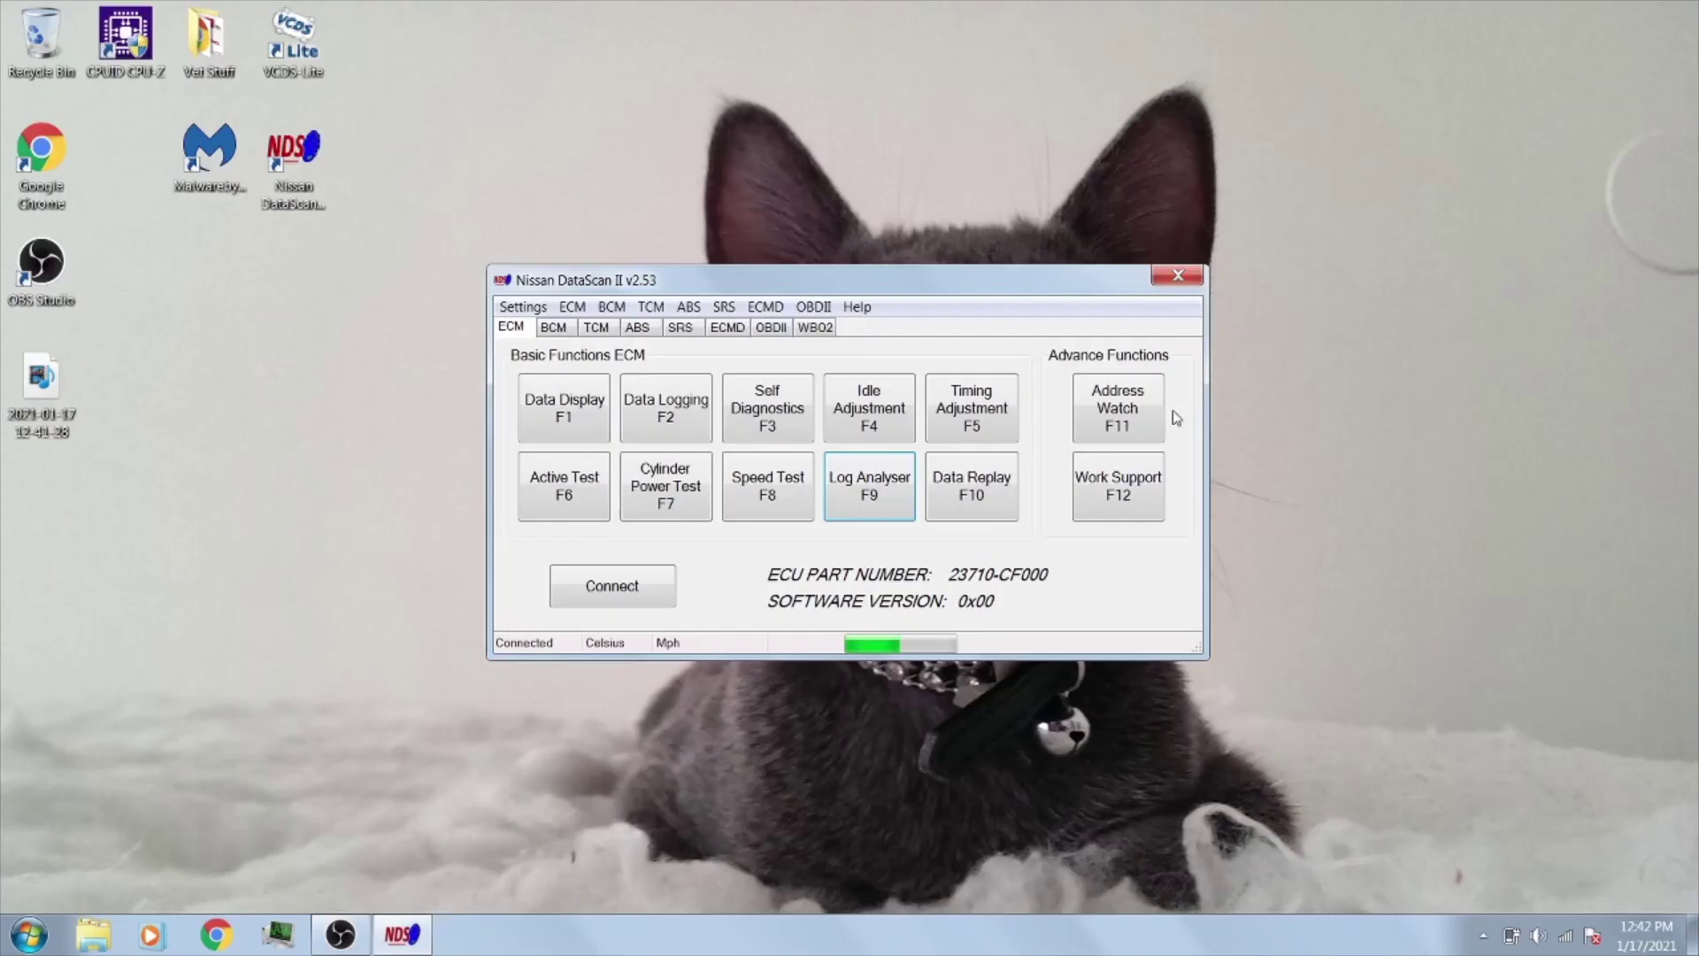
{"action": "left_click", "coordinate": [1101, 485]}
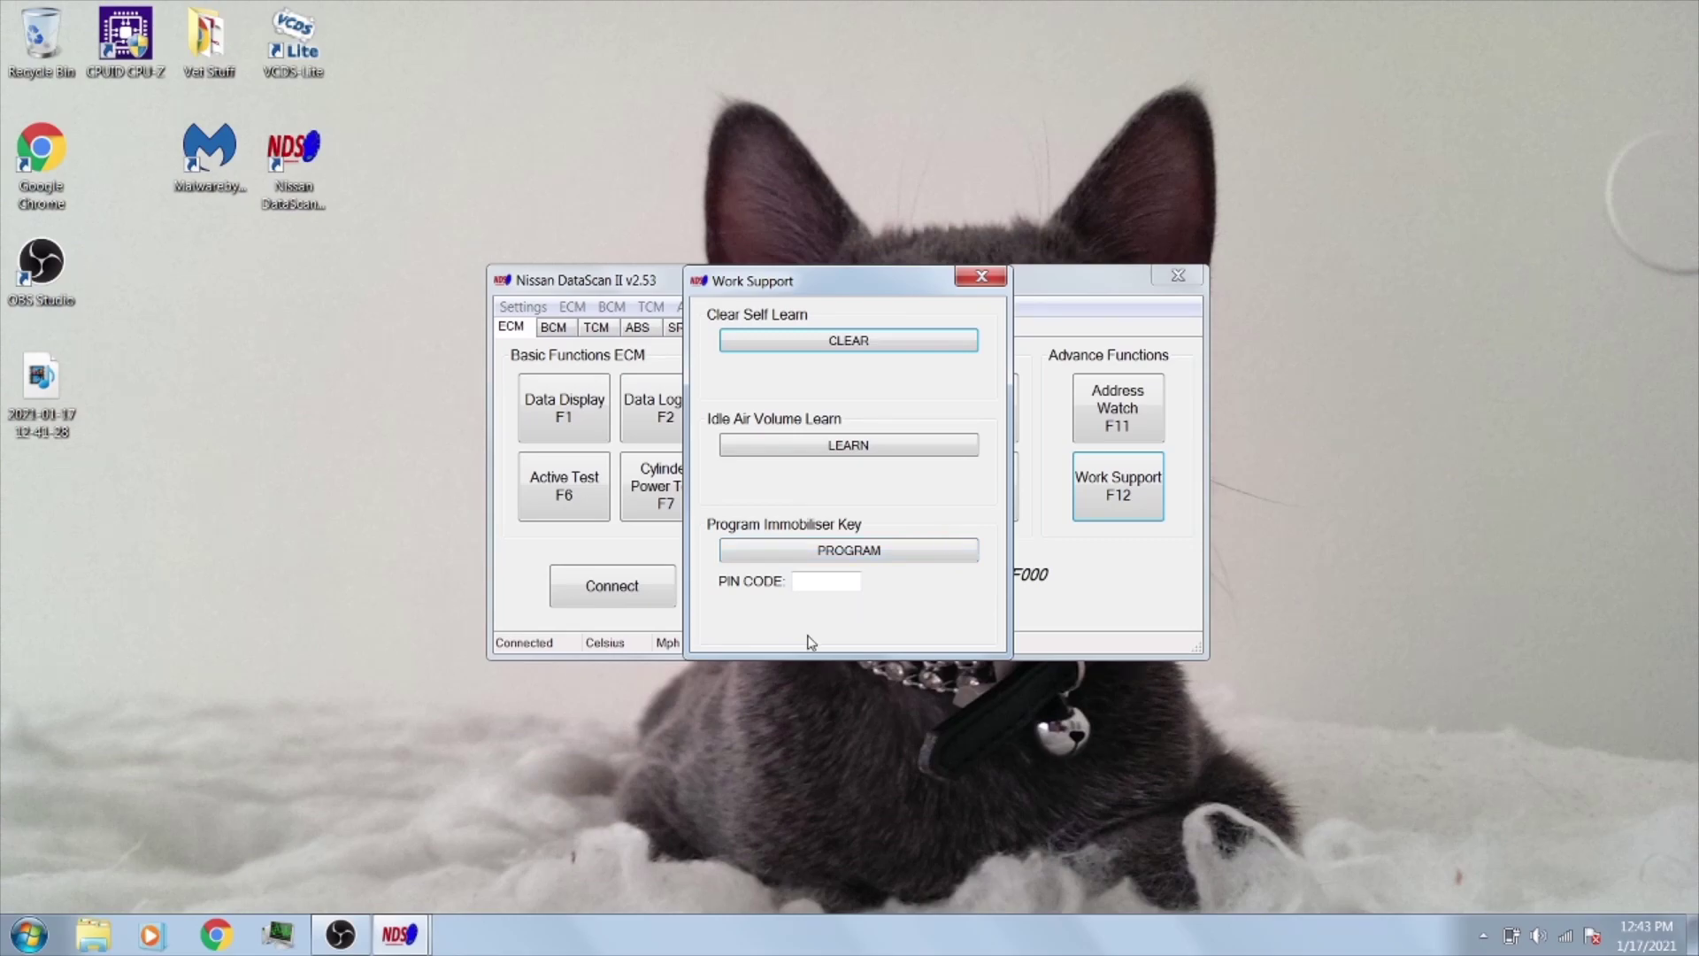
{"action": "left_click", "coordinate": [982, 278]}
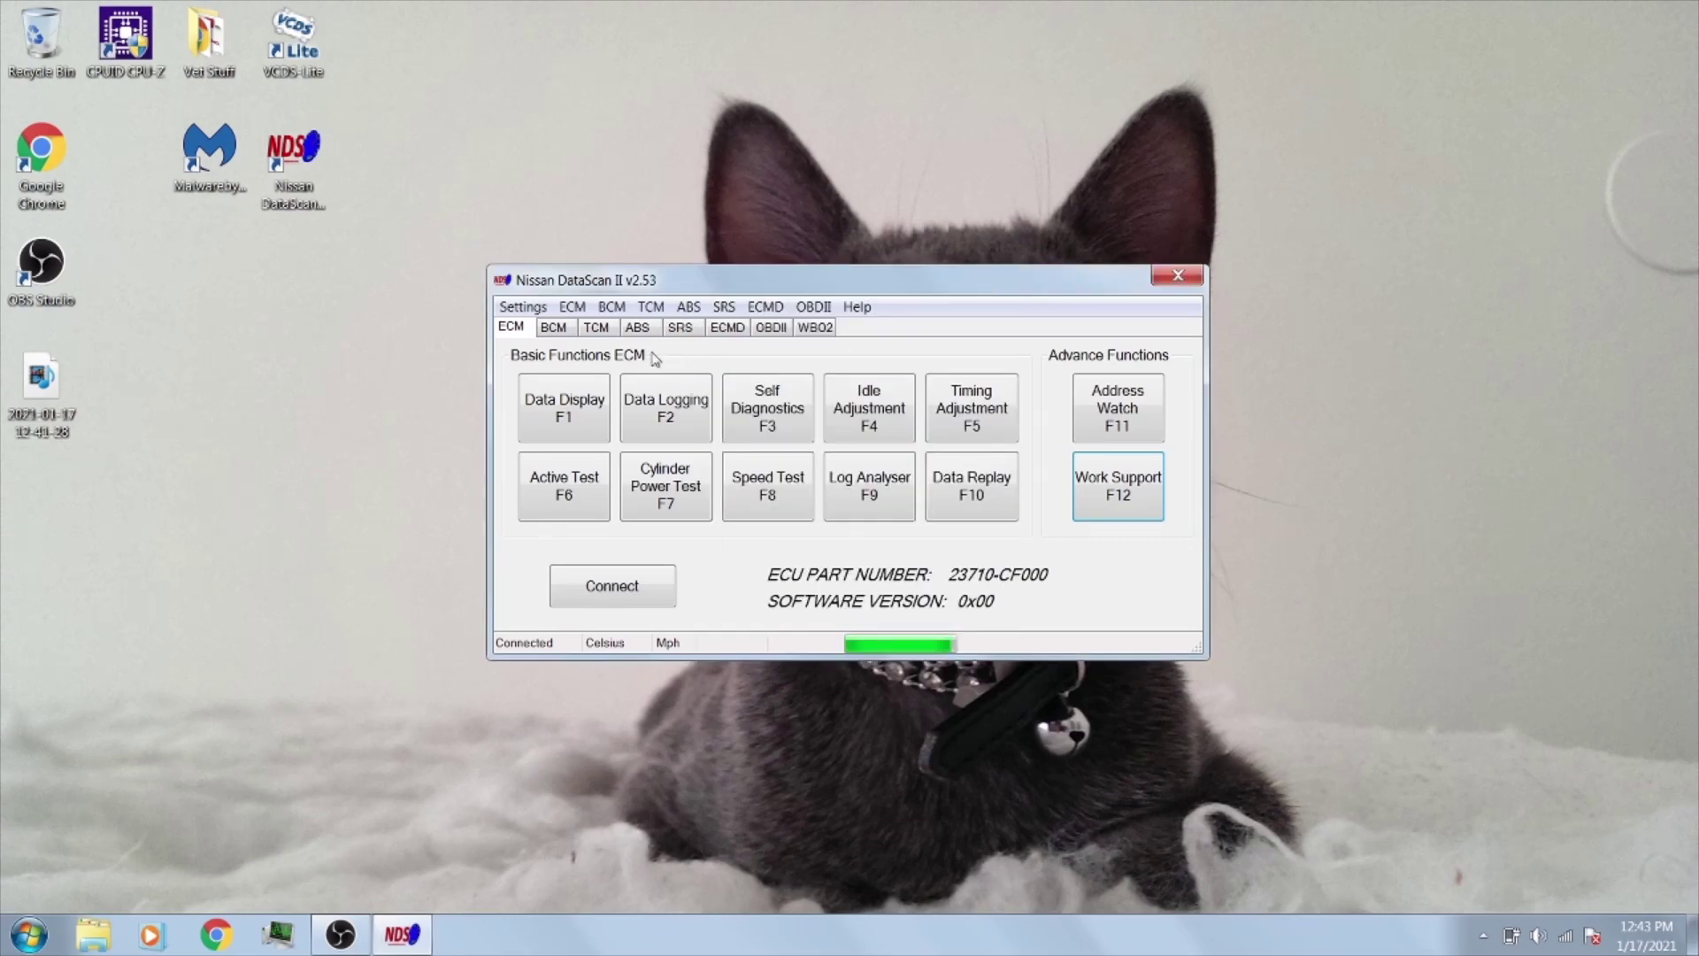
Step: Try connecting to the BCM and TCM modules
{"action": "left_click", "coordinate": [562, 329]}
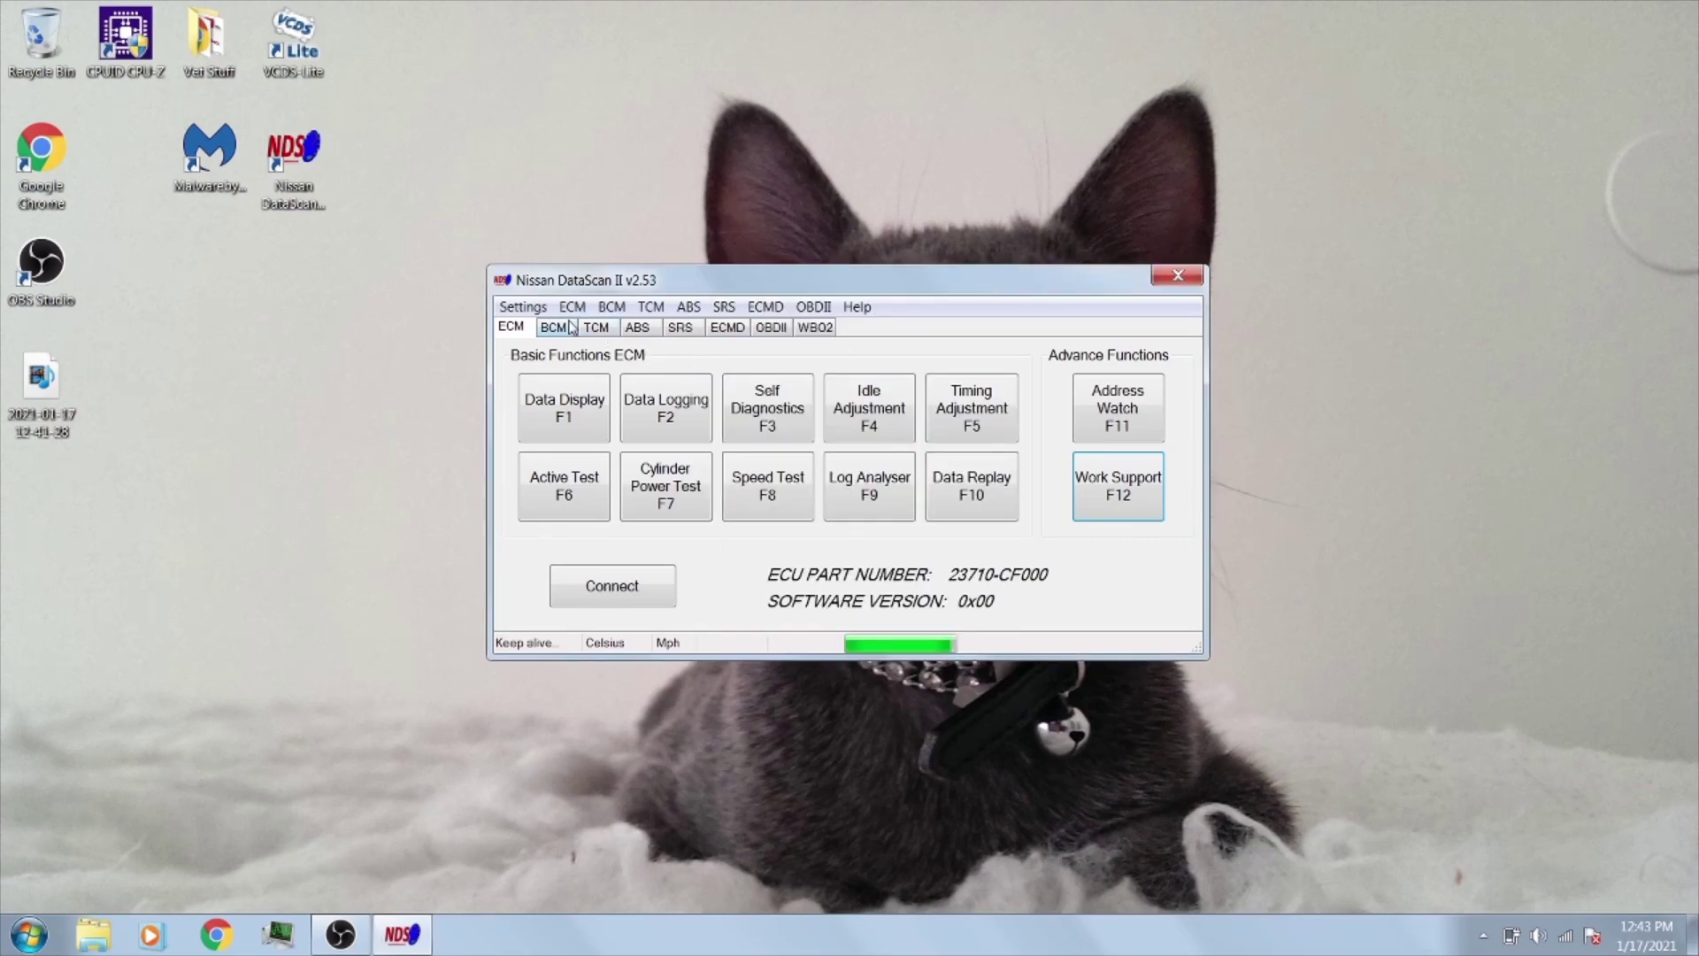
{"action": "left_click", "coordinate": [620, 590]}
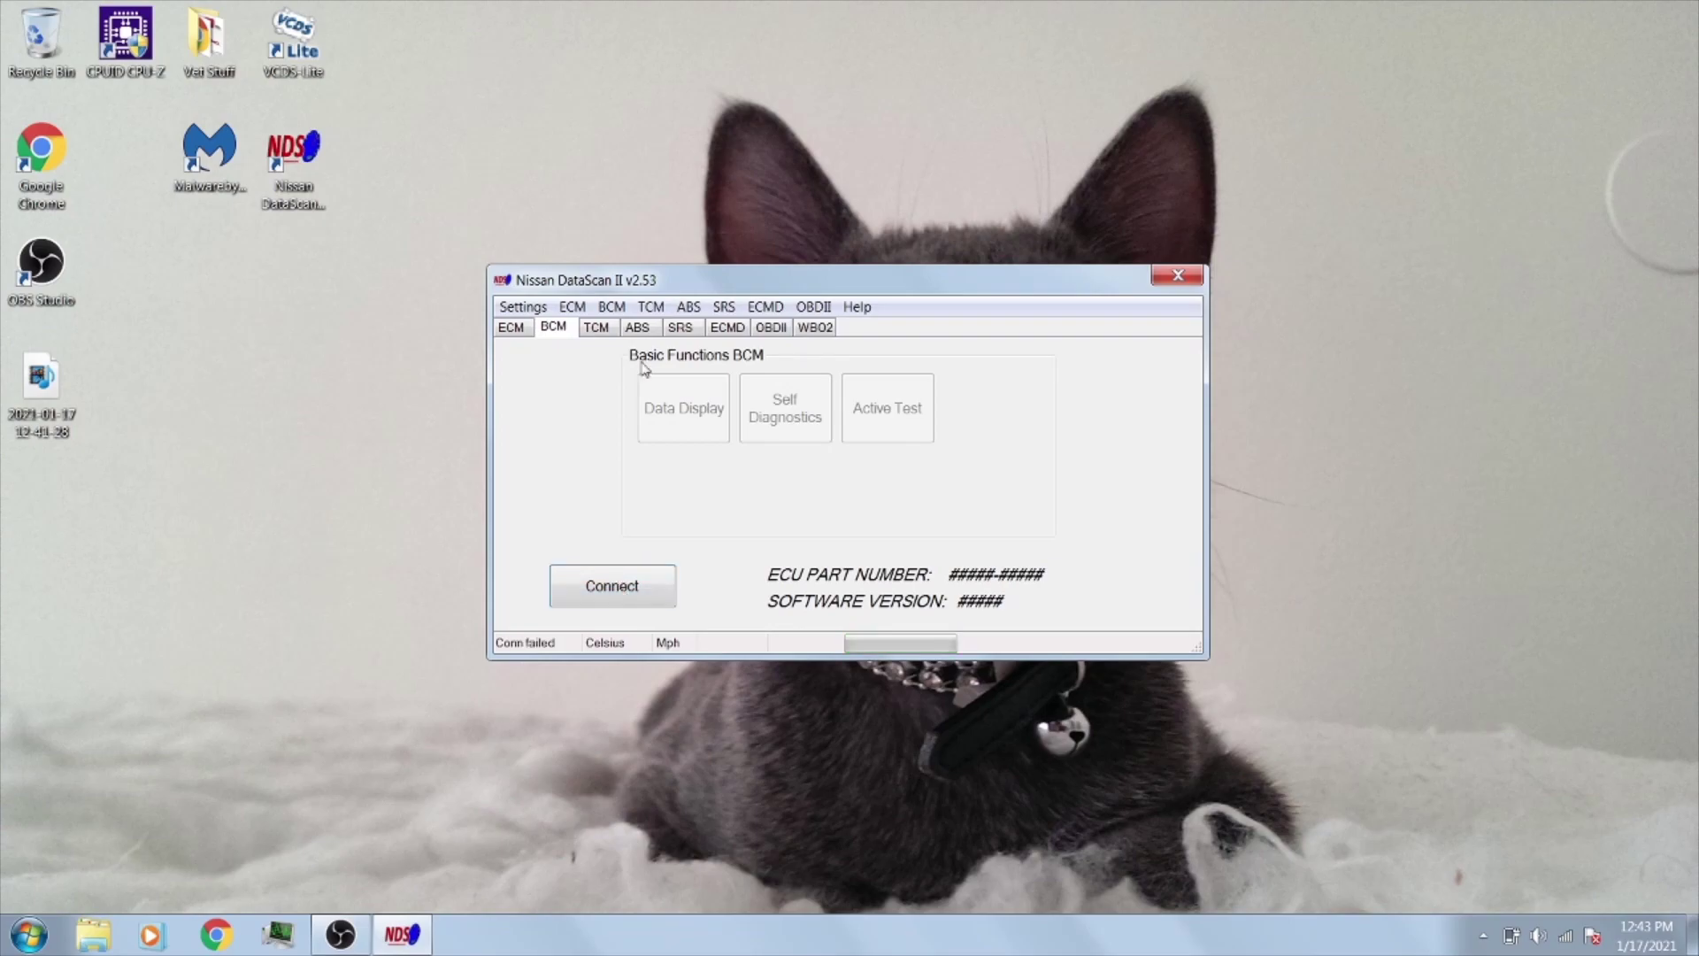
{"action": "left_click", "coordinate": [596, 327]}
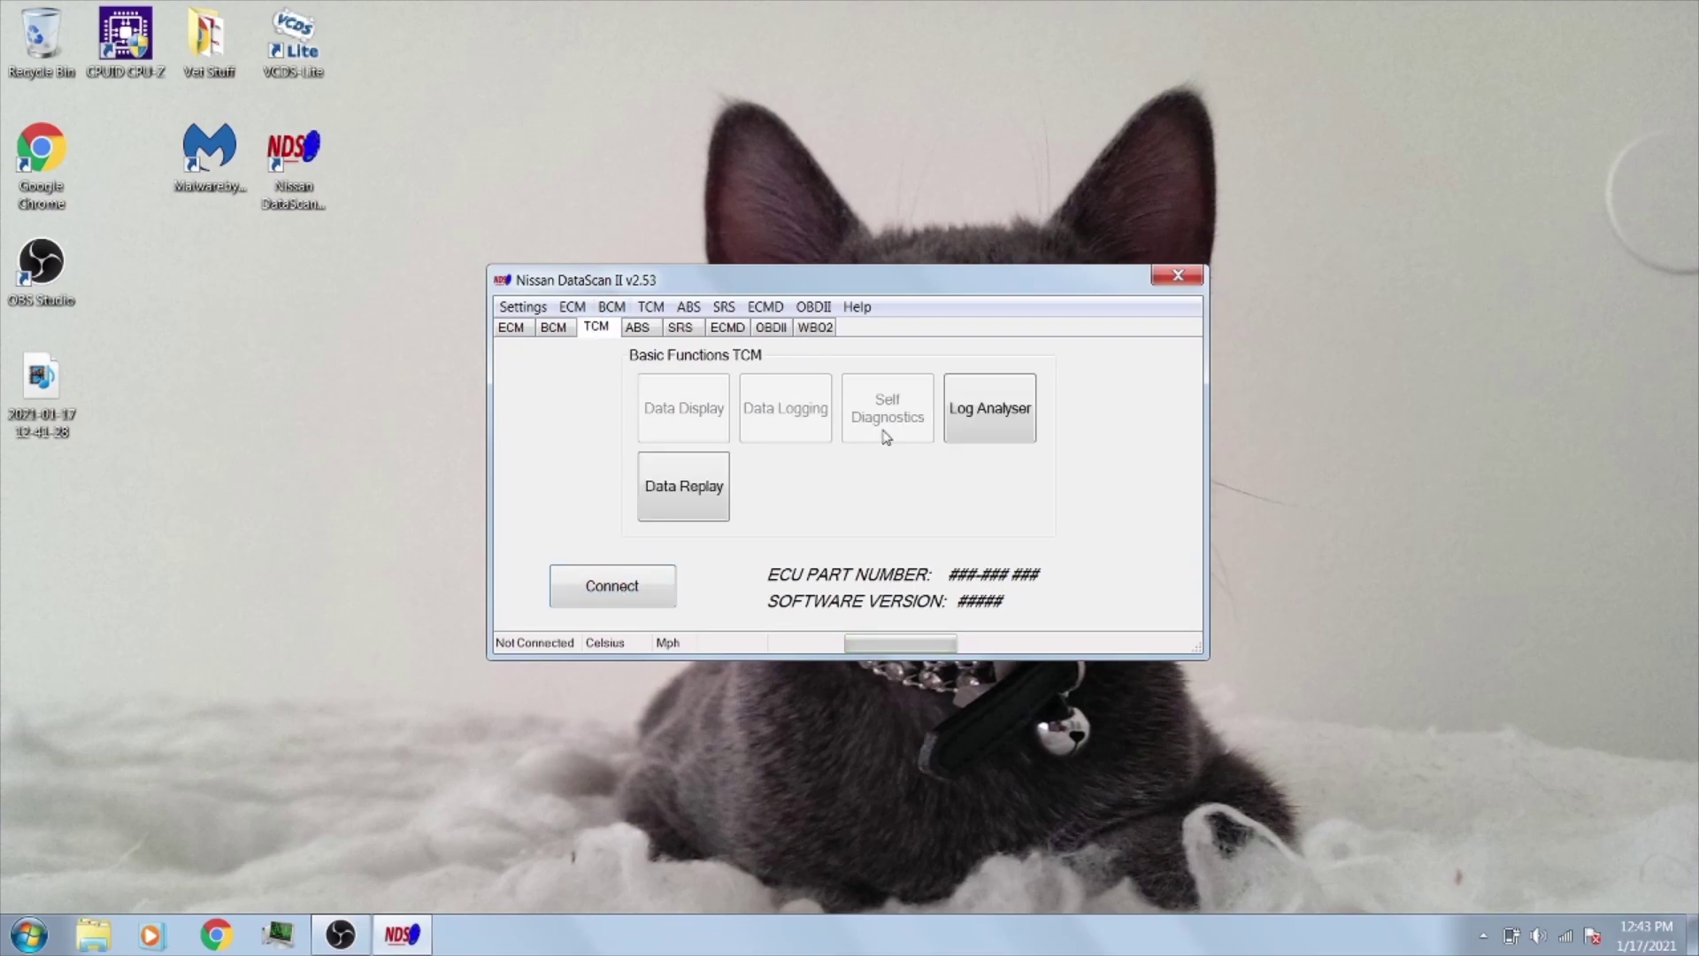
{"action": "left_click", "coordinate": [591, 602]}
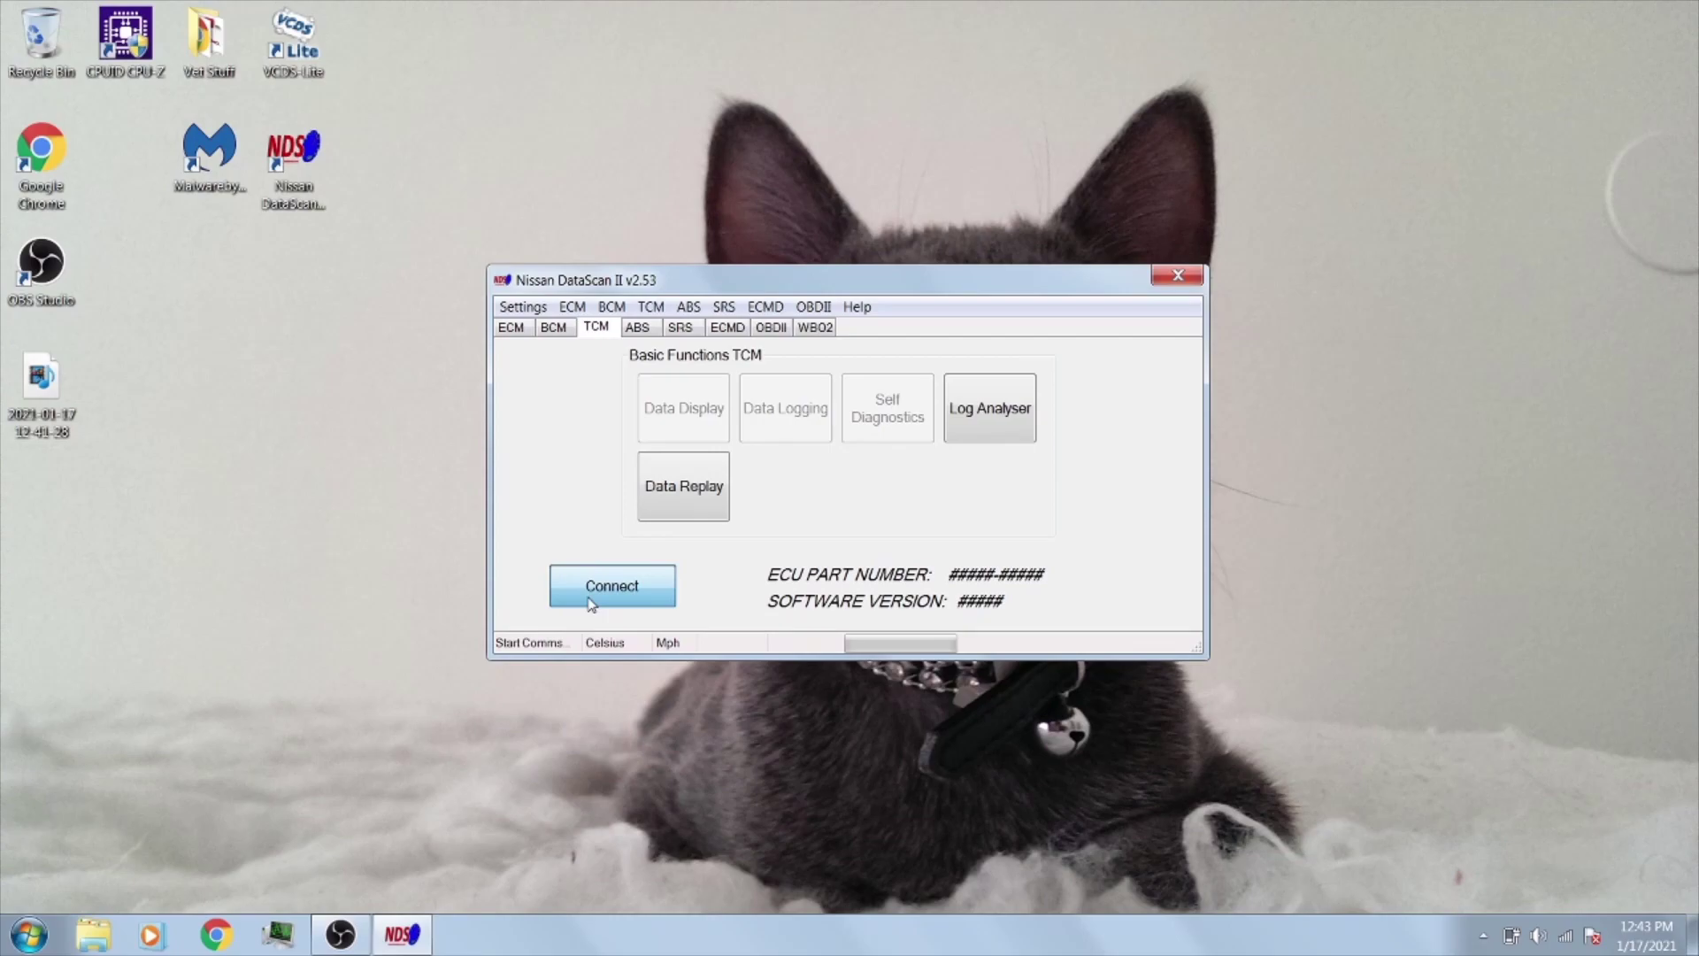
Step: Connect to ABS, accept the warning, view wheel-speed gauges, and read fault C1109 battery voltage
{"action": "left_click", "coordinate": [638, 326]}
{"action": "left_click", "coordinate": [600, 596]}
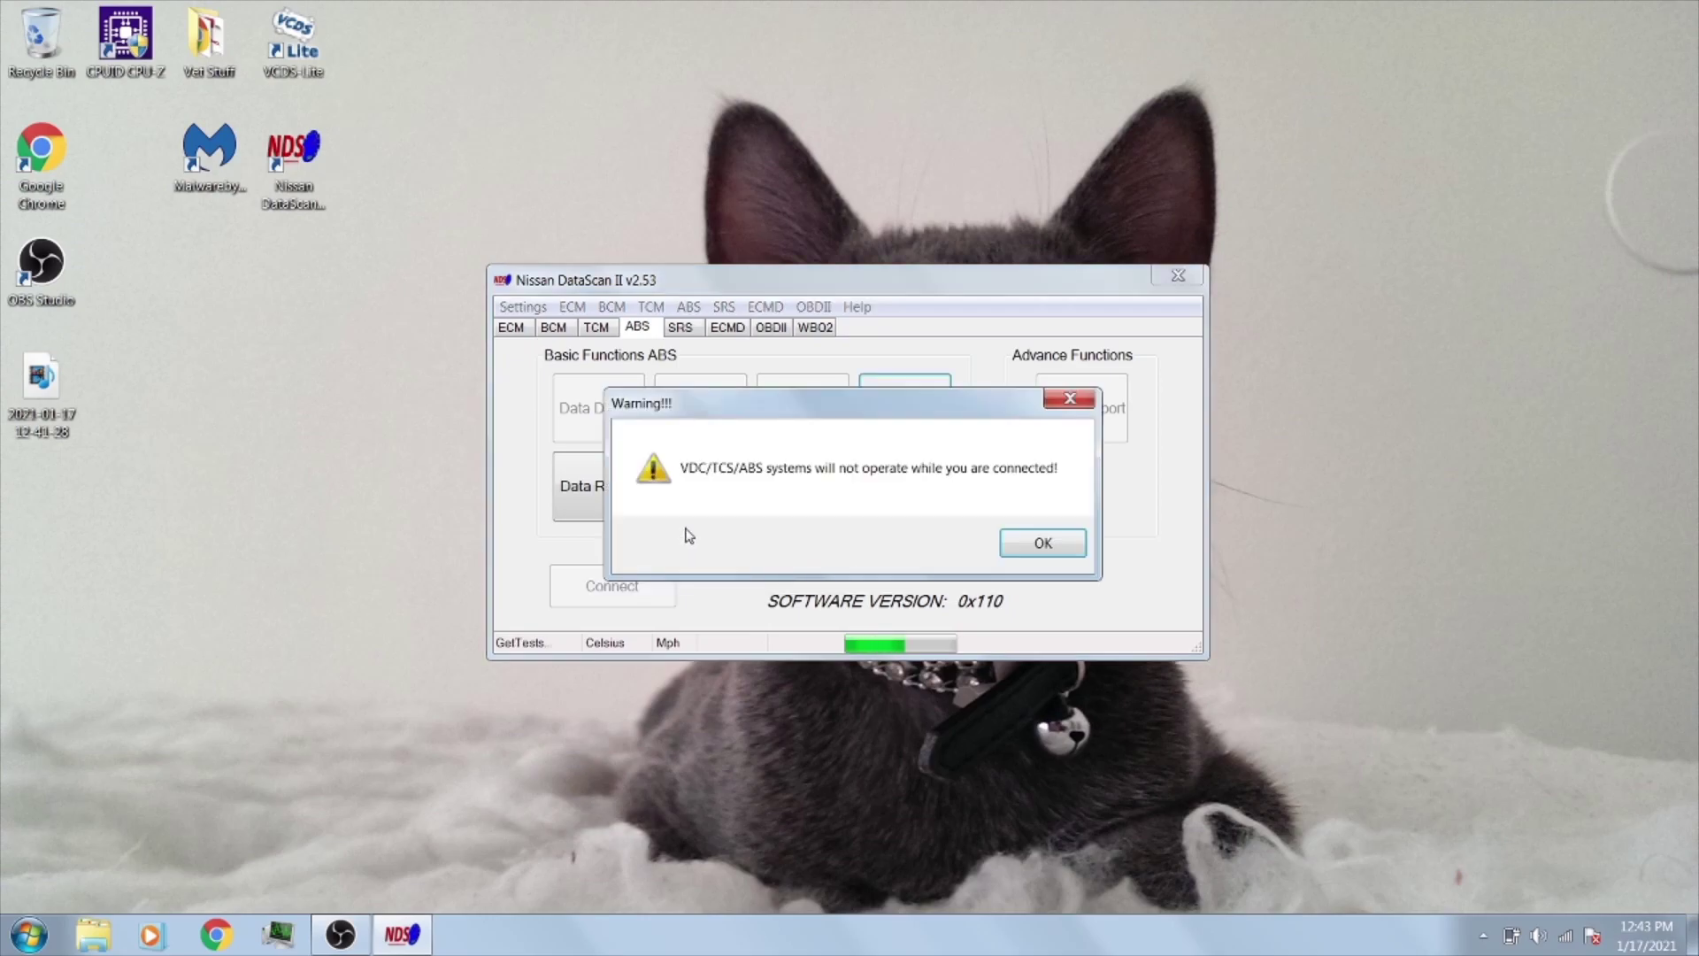
{"action": "left_click", "coordinate": [1042, 544]}
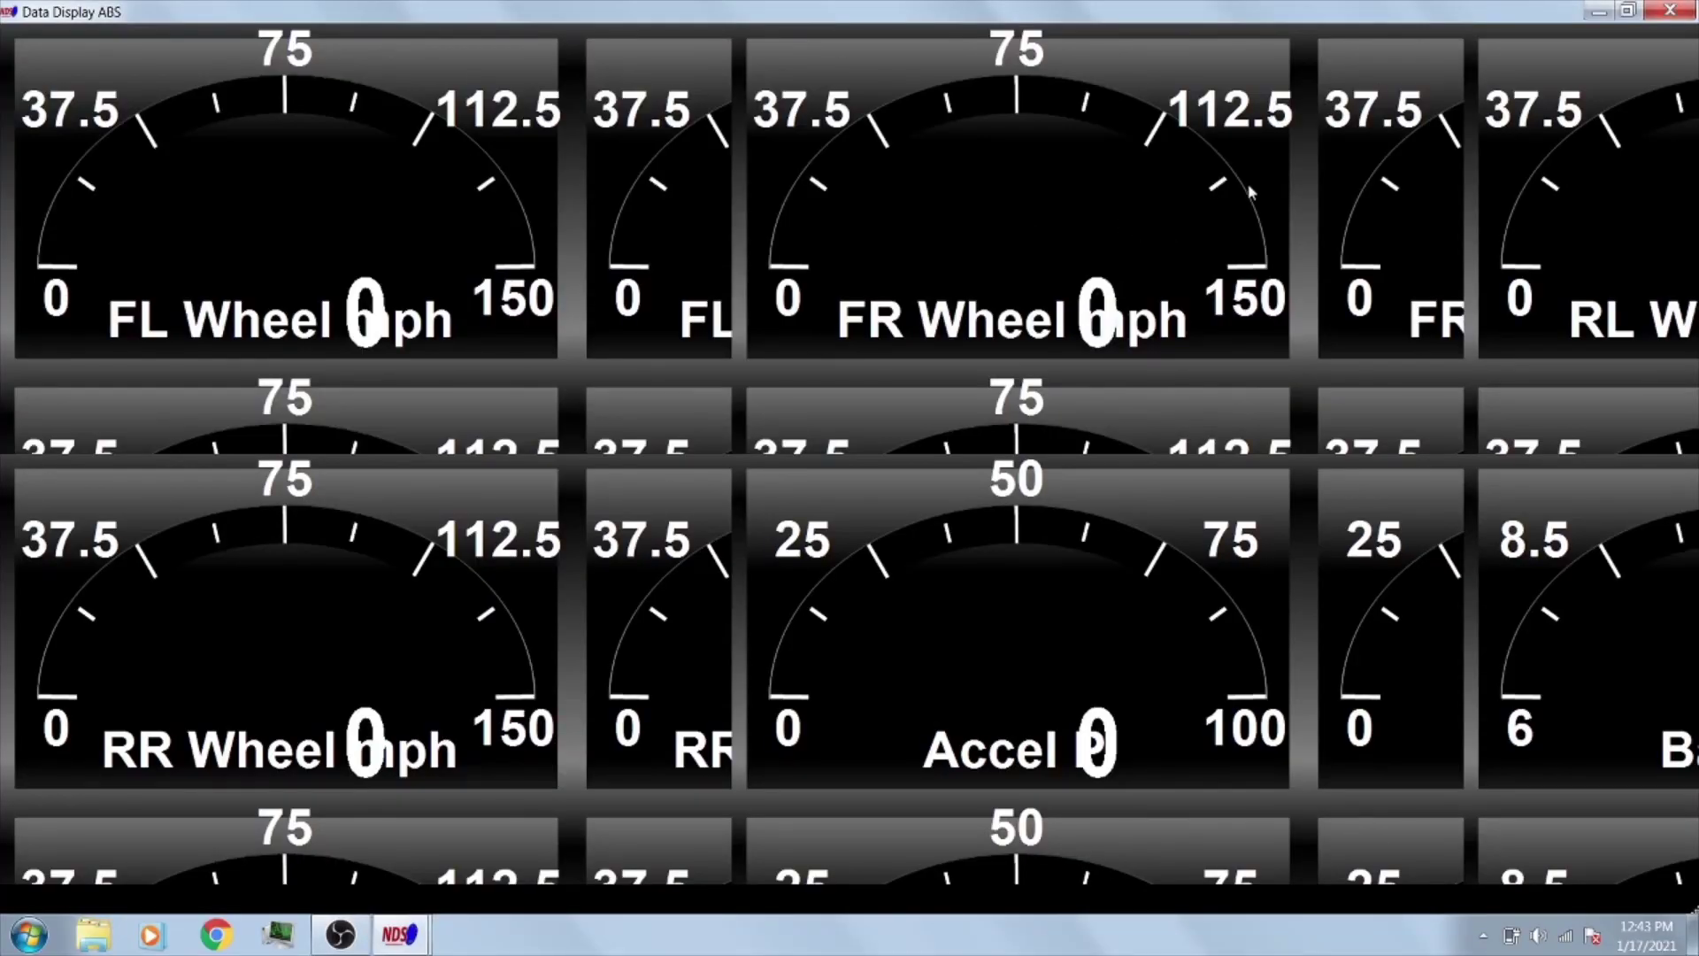
{"action": "left_click", "coordinate": [1669, 11]}
{"action": "left_click", "coordinate": [795, 404]}
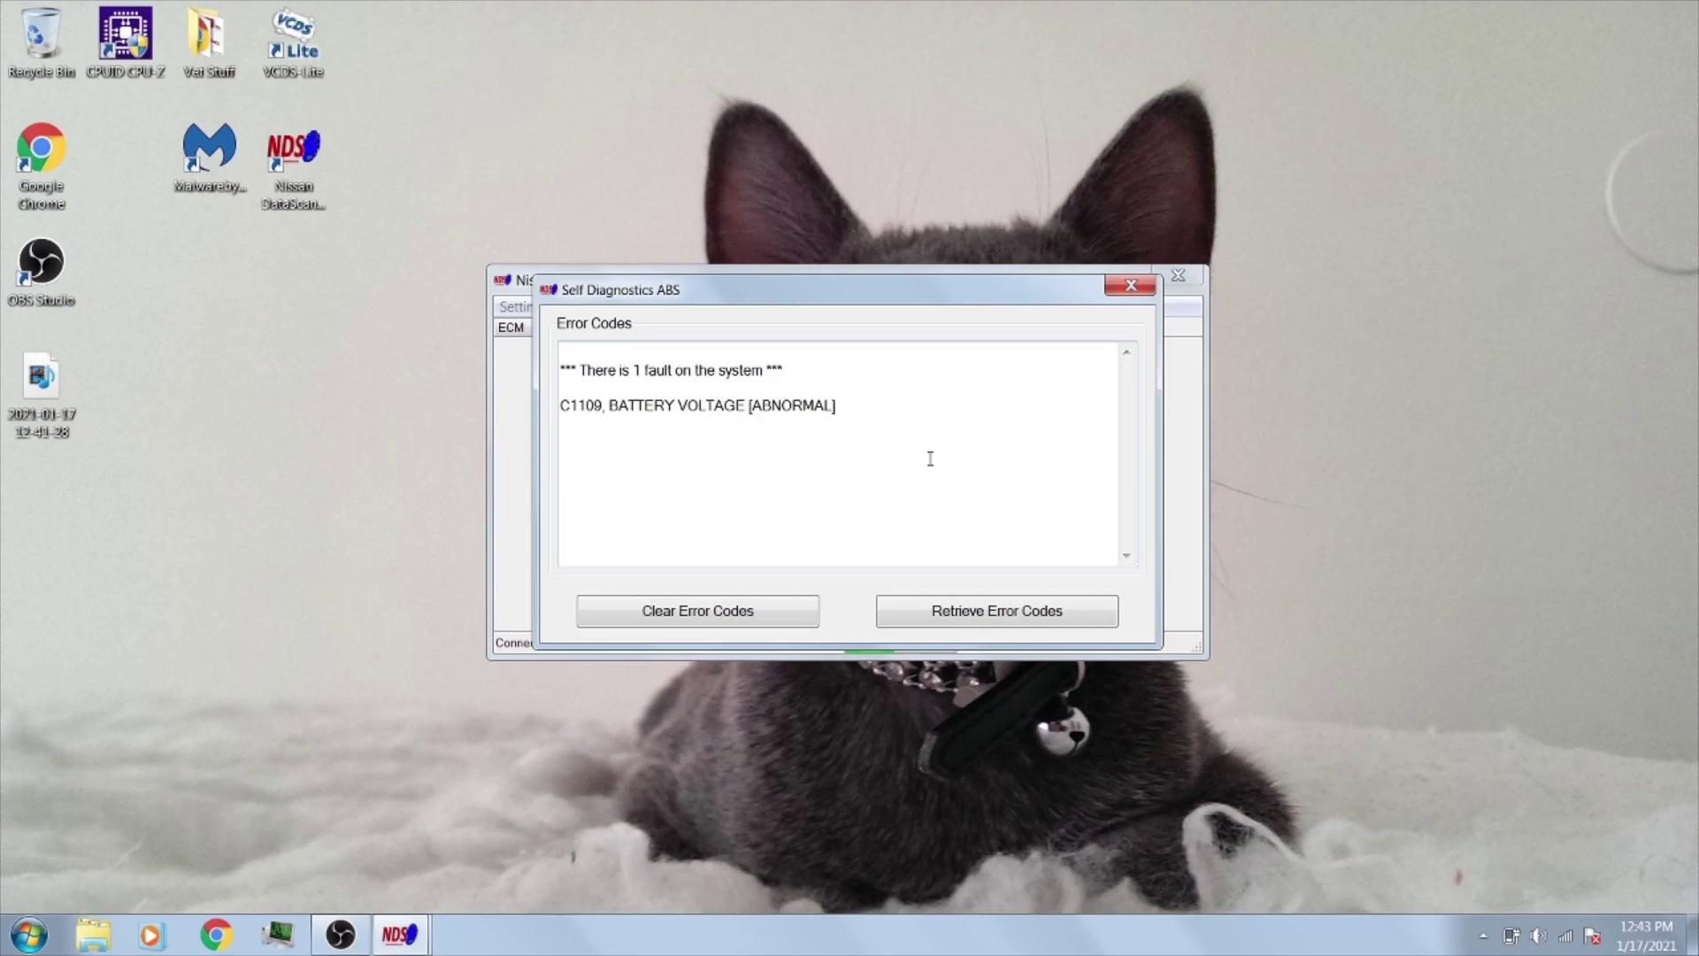
{"action": "left_click", "coordinate": [1131, 284]}
Step: Connect to SRS, try the diesel ECMD, then connect over OBDII and open the Load gauge display
{"action": "left_click", "coordinate": [680, 328]}
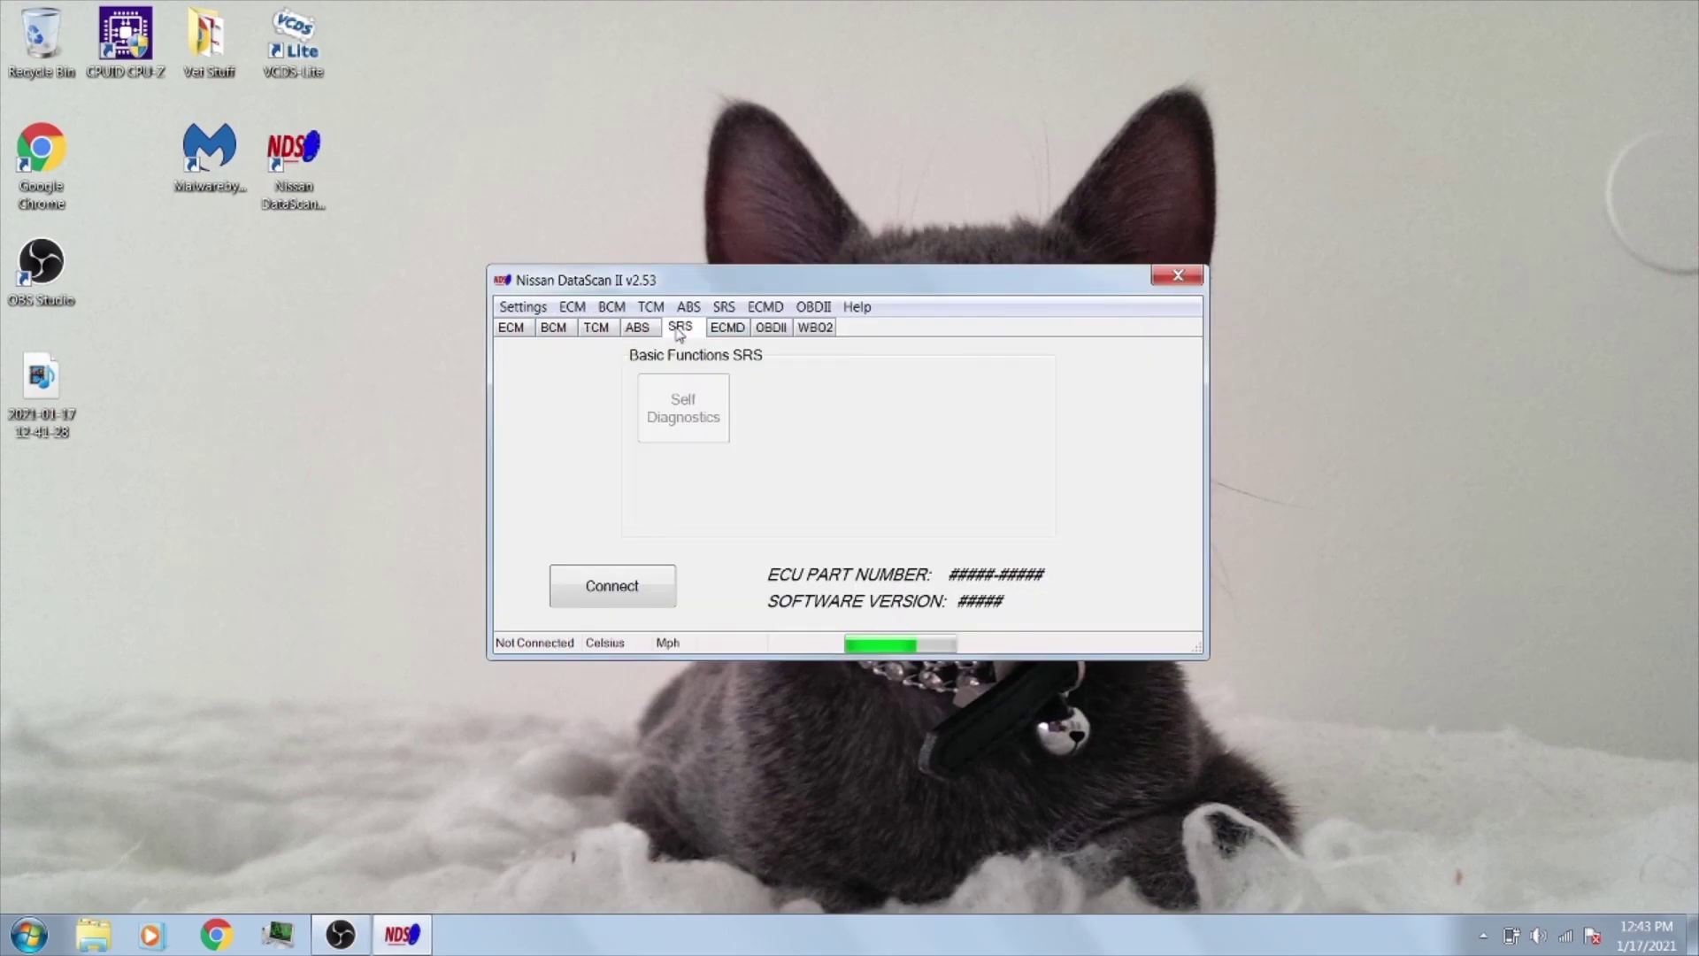
{"action": "left_click", "coordinate": [630, 593]}
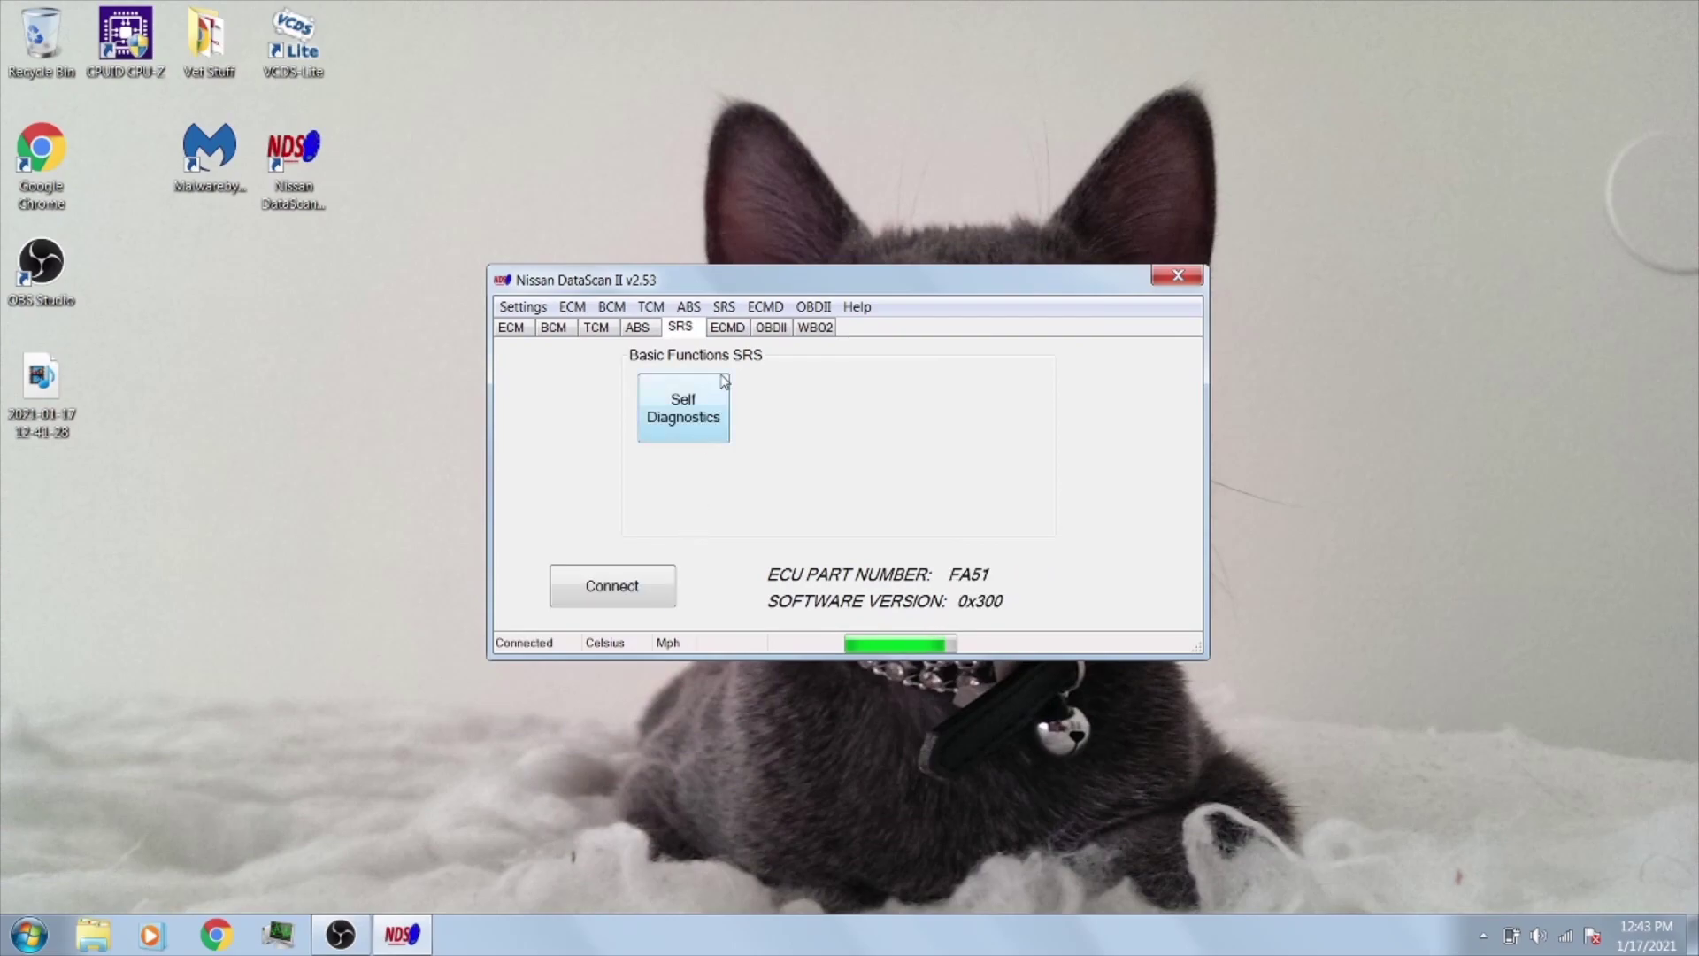
{"action": "left_click", "coordinate": [728, 331]}
{"action": "left_click", "coordinate": [612, 602]}
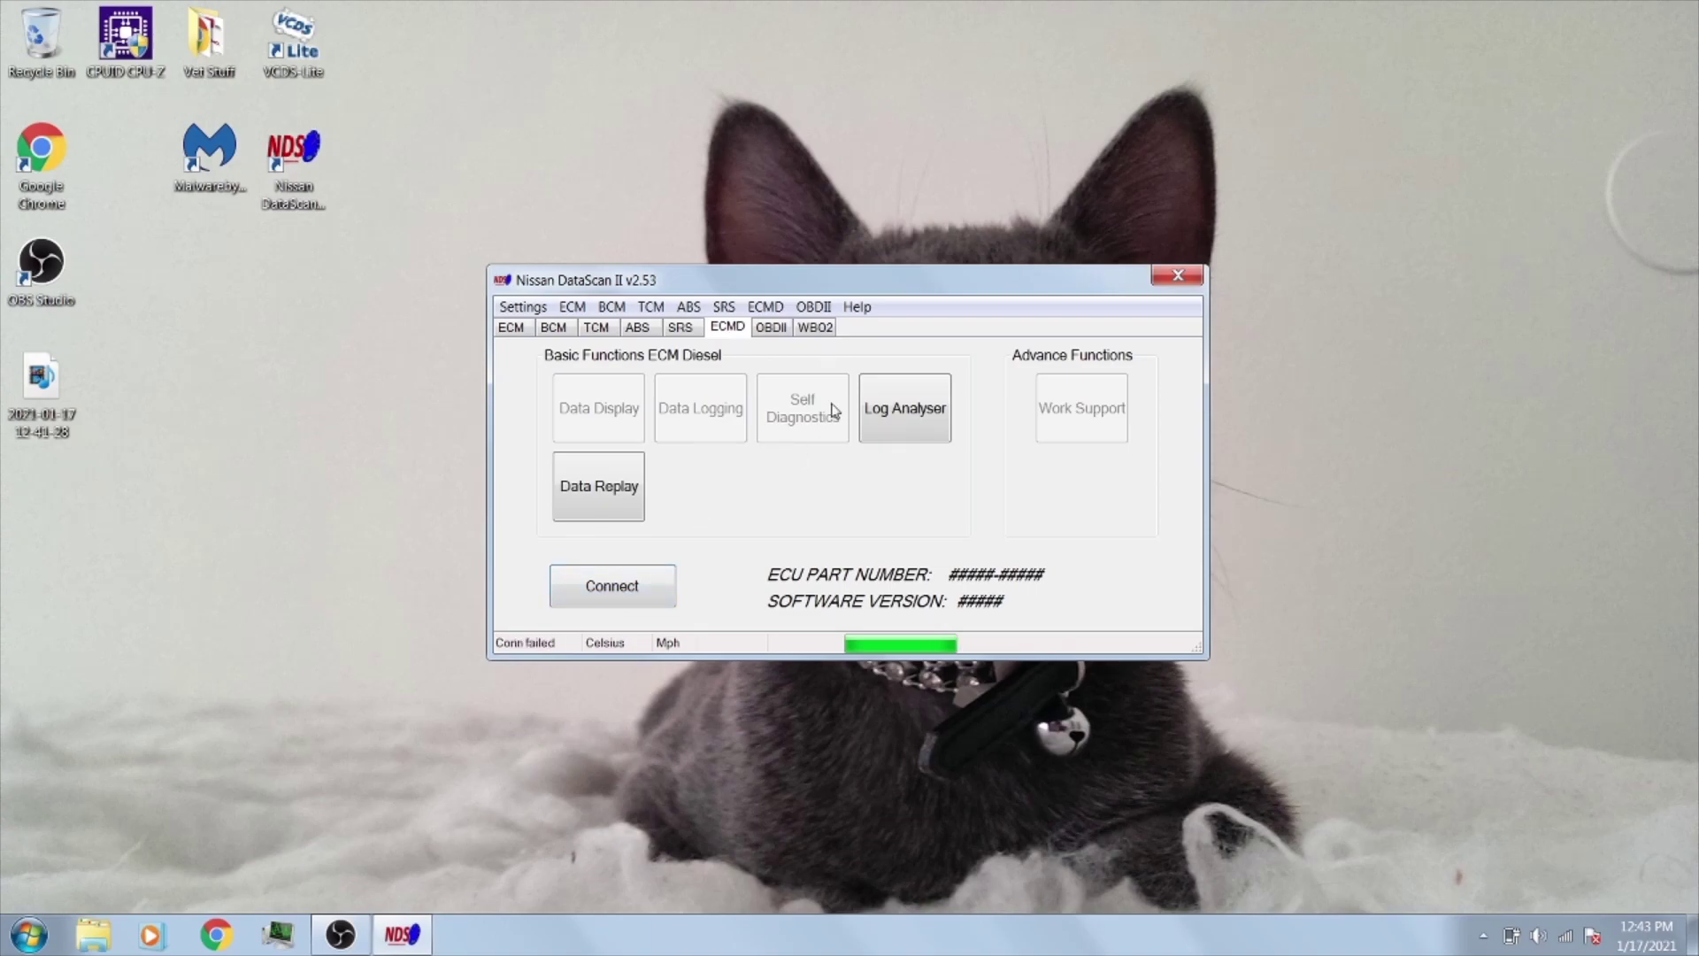
{"action": "left_click", "coordinate": [772, 327]}
{"action": "left_click", "coordinate": [606, 577]}
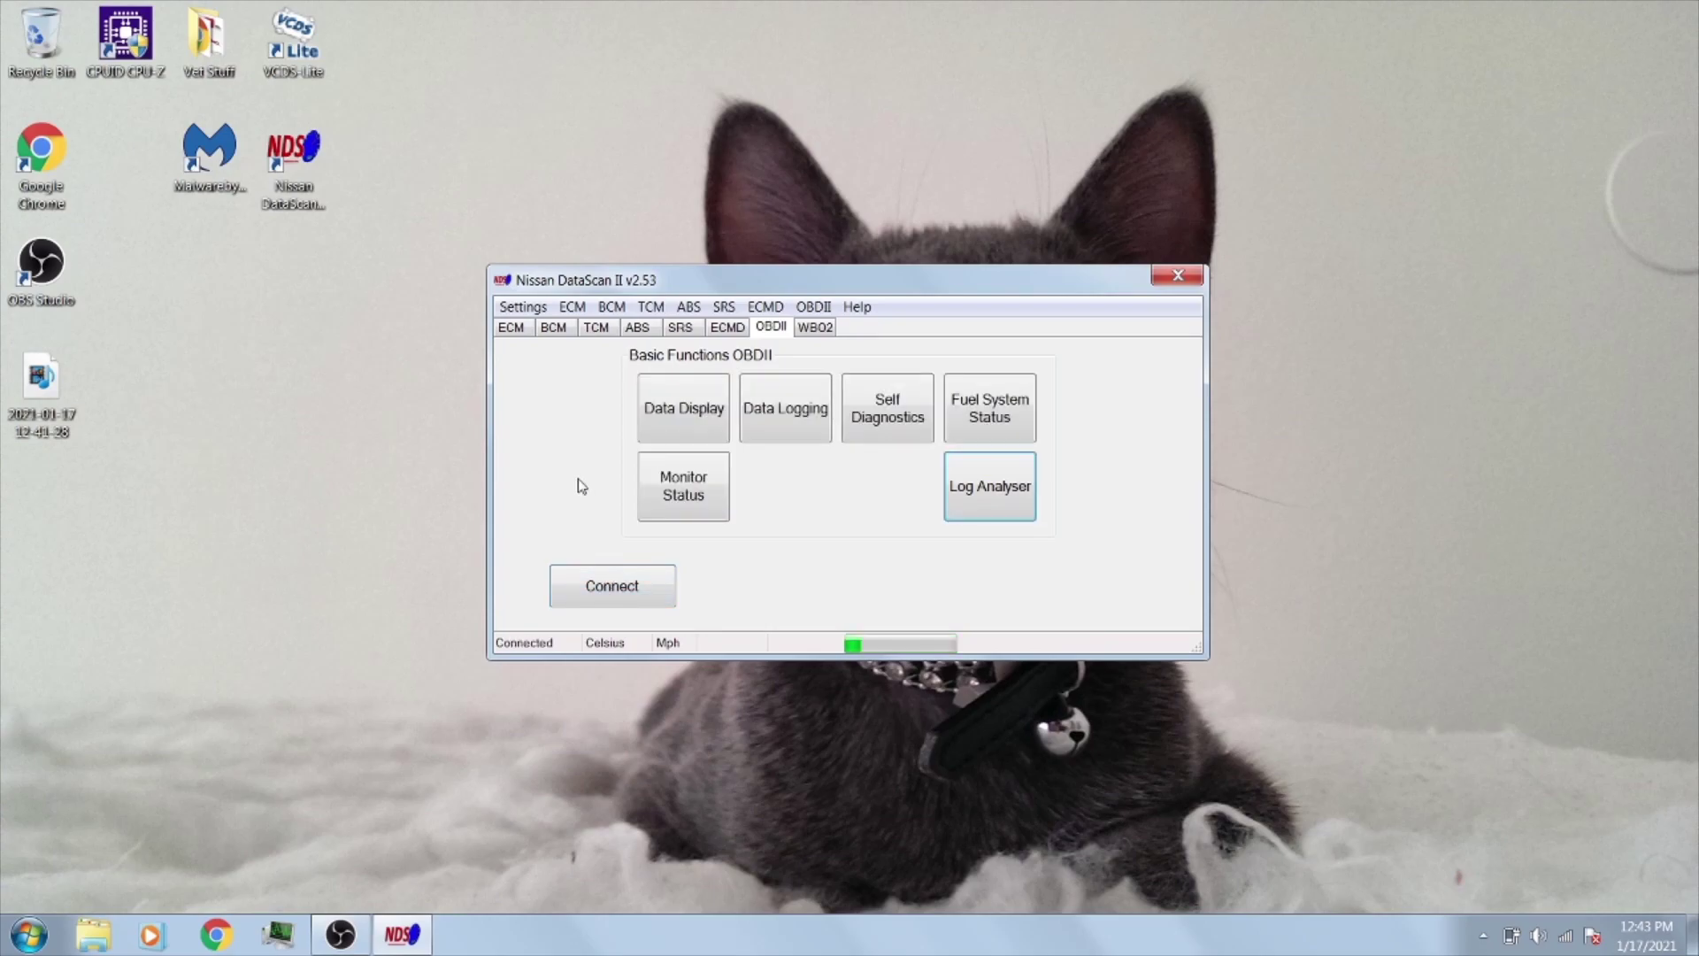
{"action": "left_click", "coordinate": [666, 407]}
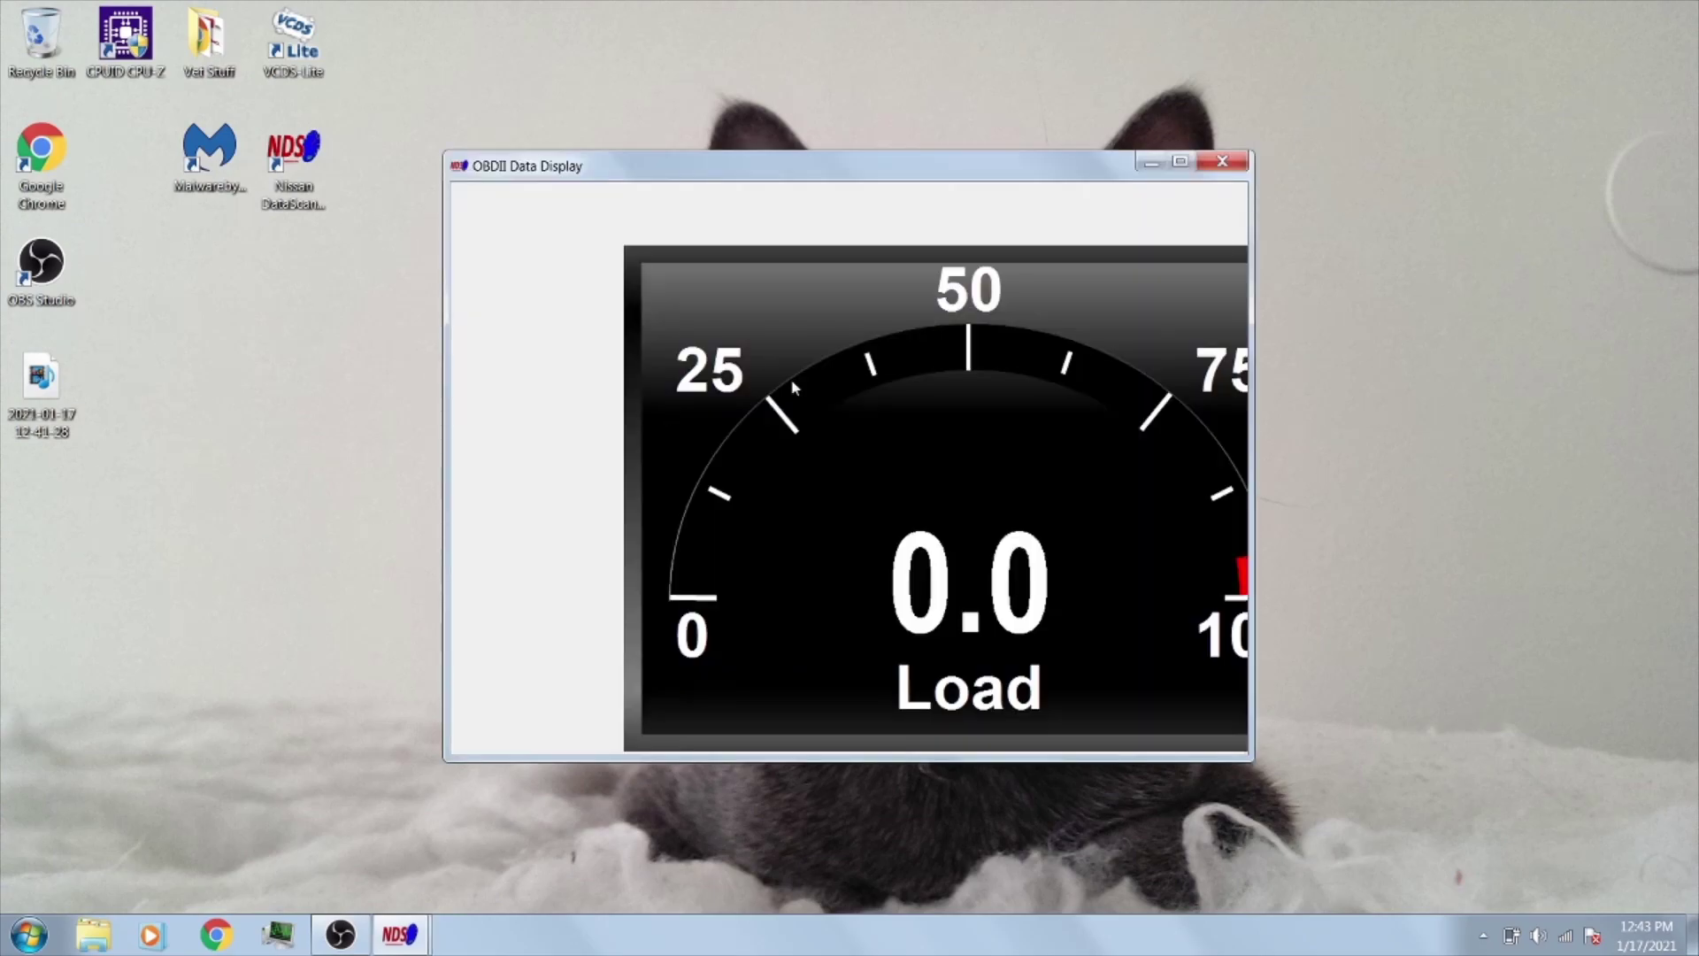
Step: Maximize the OBDII gauge window and select Oxygen Sensor Bank 1 Sensor 1
{"action": "left_click", "coordinate": [1180, 161]}
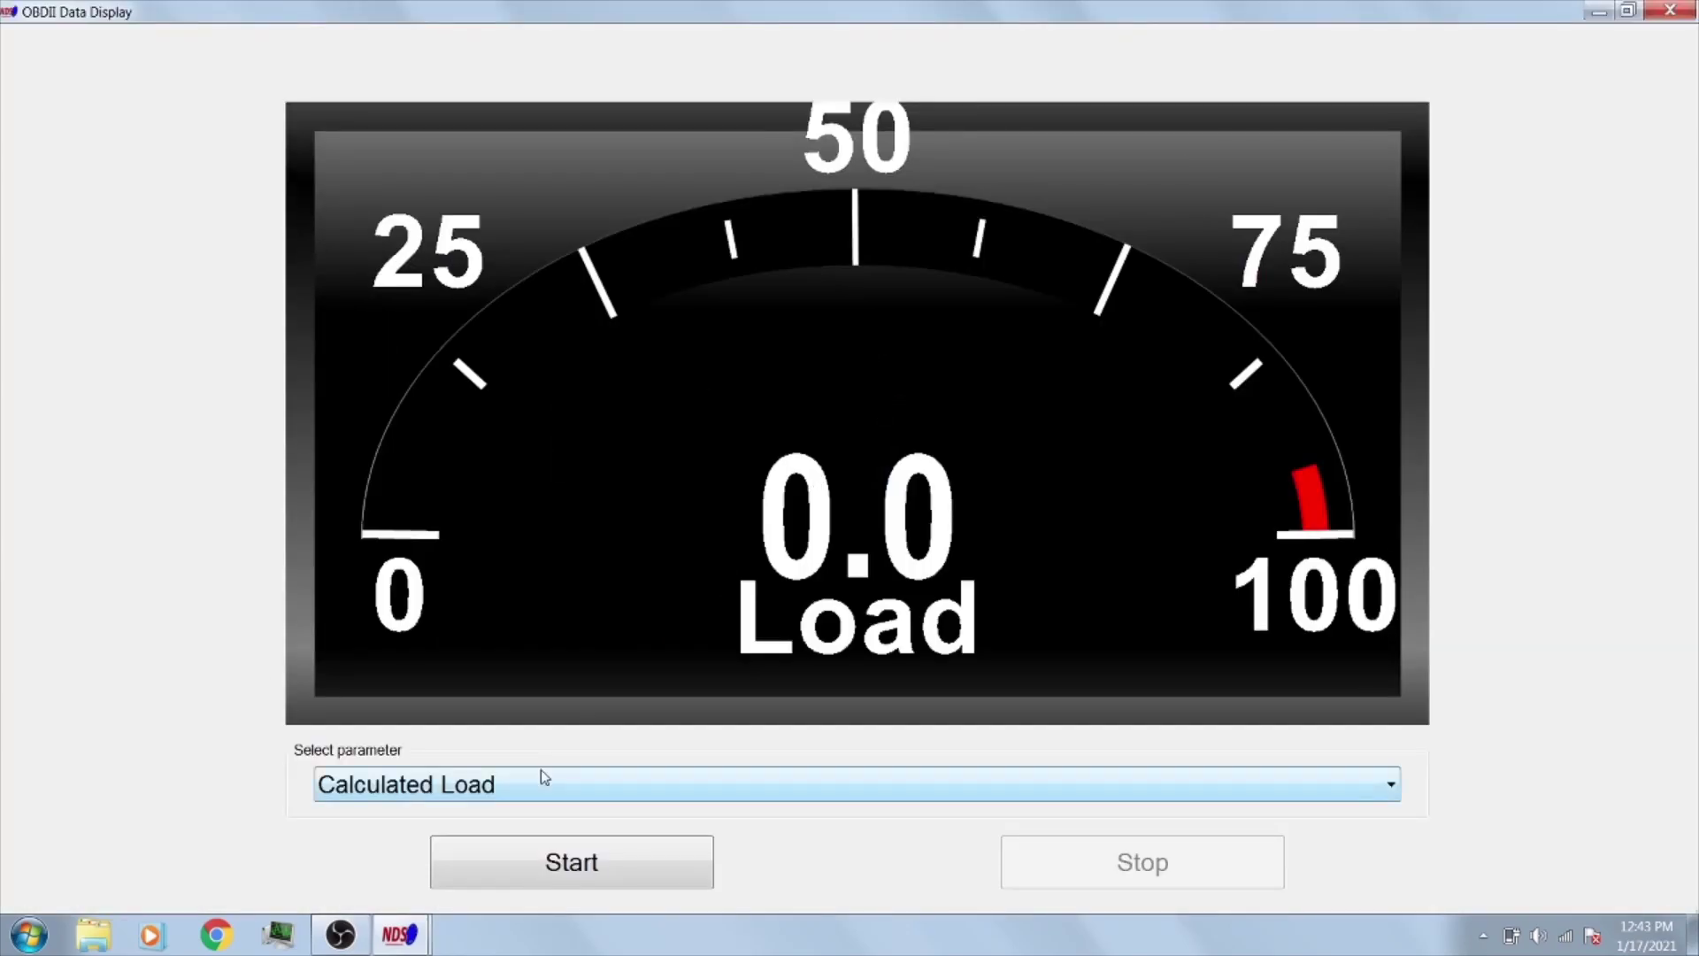
{"action": "left_click", "coordinate": [530, 792]}
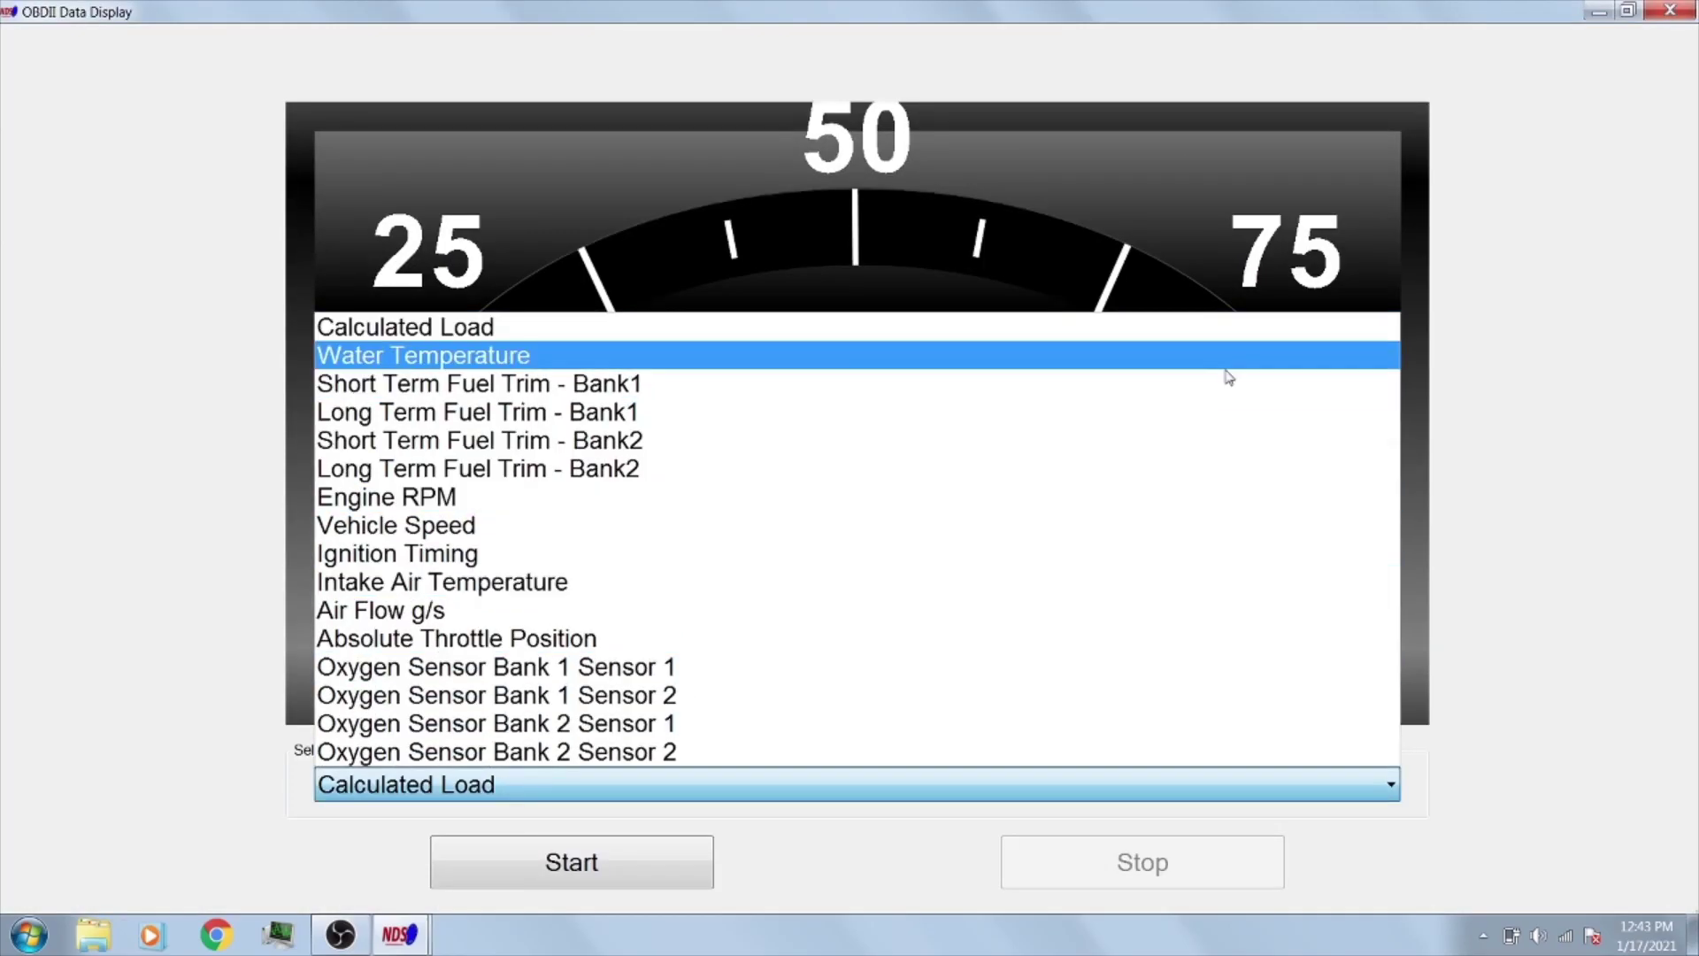
{"action": "key", "text": "Down"}
{"action": "key", "text": "Down"}
{"action": "key", "text": "Down"}
{"action": "key", "text": "Down"}
{"action": "key", "text": "Down"}
{"action": "key", "text": "Down"}
{"action": "key", "text": "Down"}
{"action": "key", "text": "Down"}
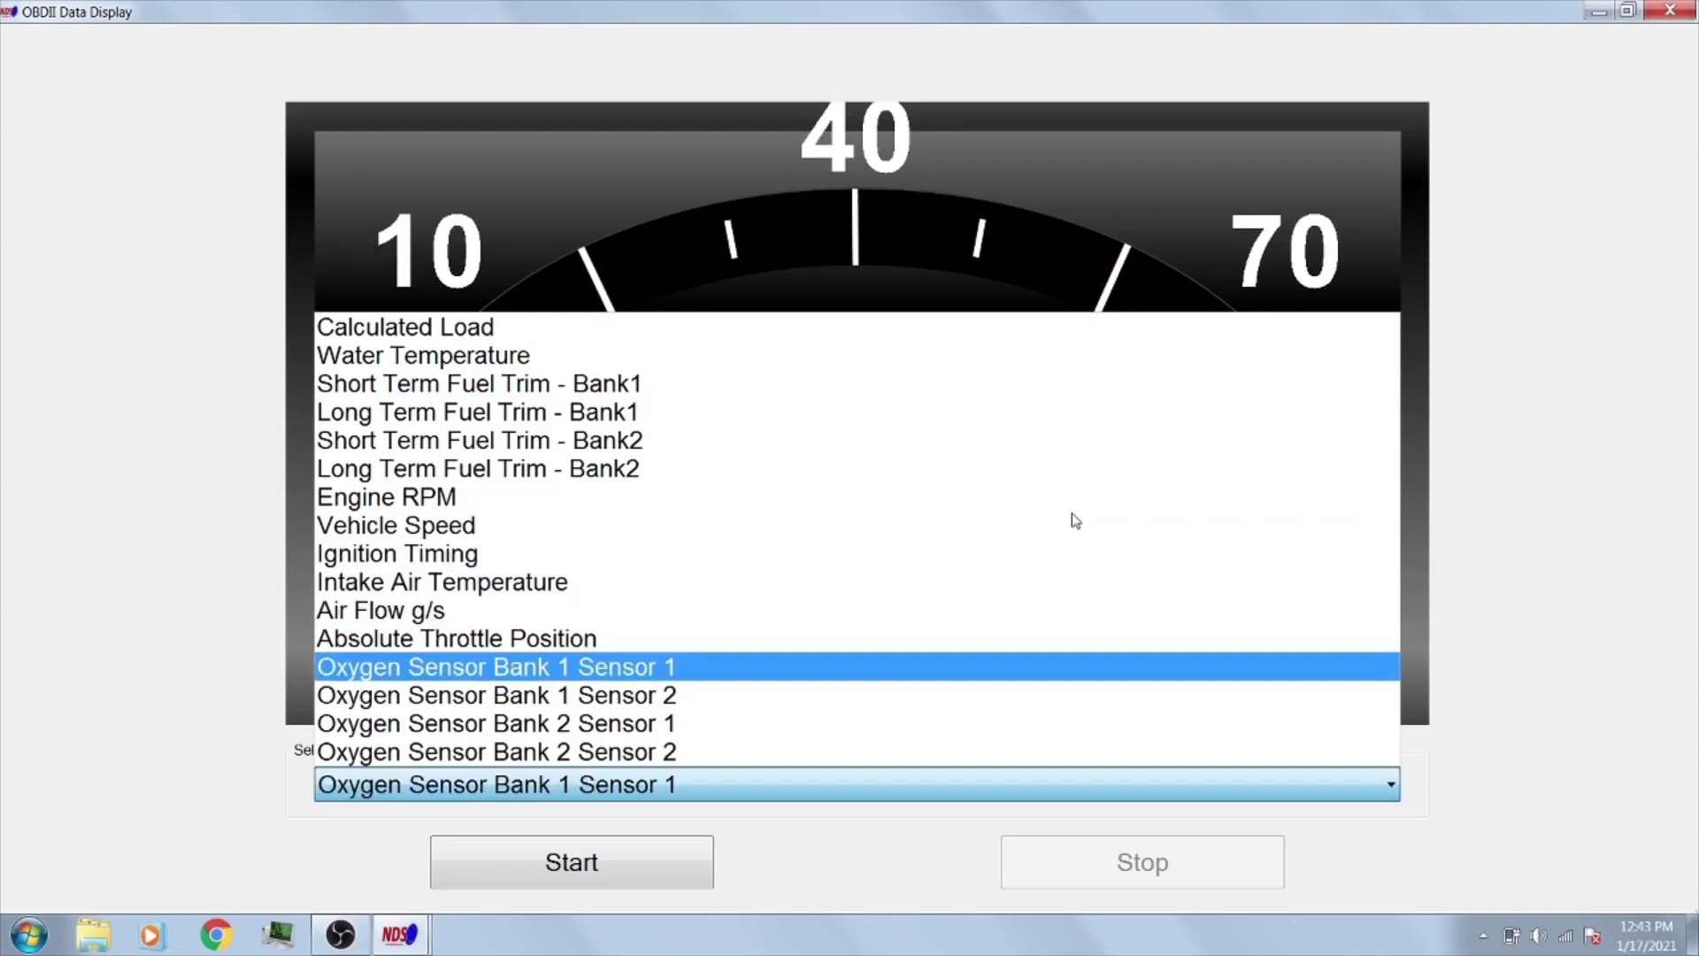
{"action": "key", "text": "Up"}
{"action": "key", "text": "Up"}
{"action": "key", "text": "Up"}
{"action": "key", "text": "Up"}
{"action": "key", "text": "Up"}
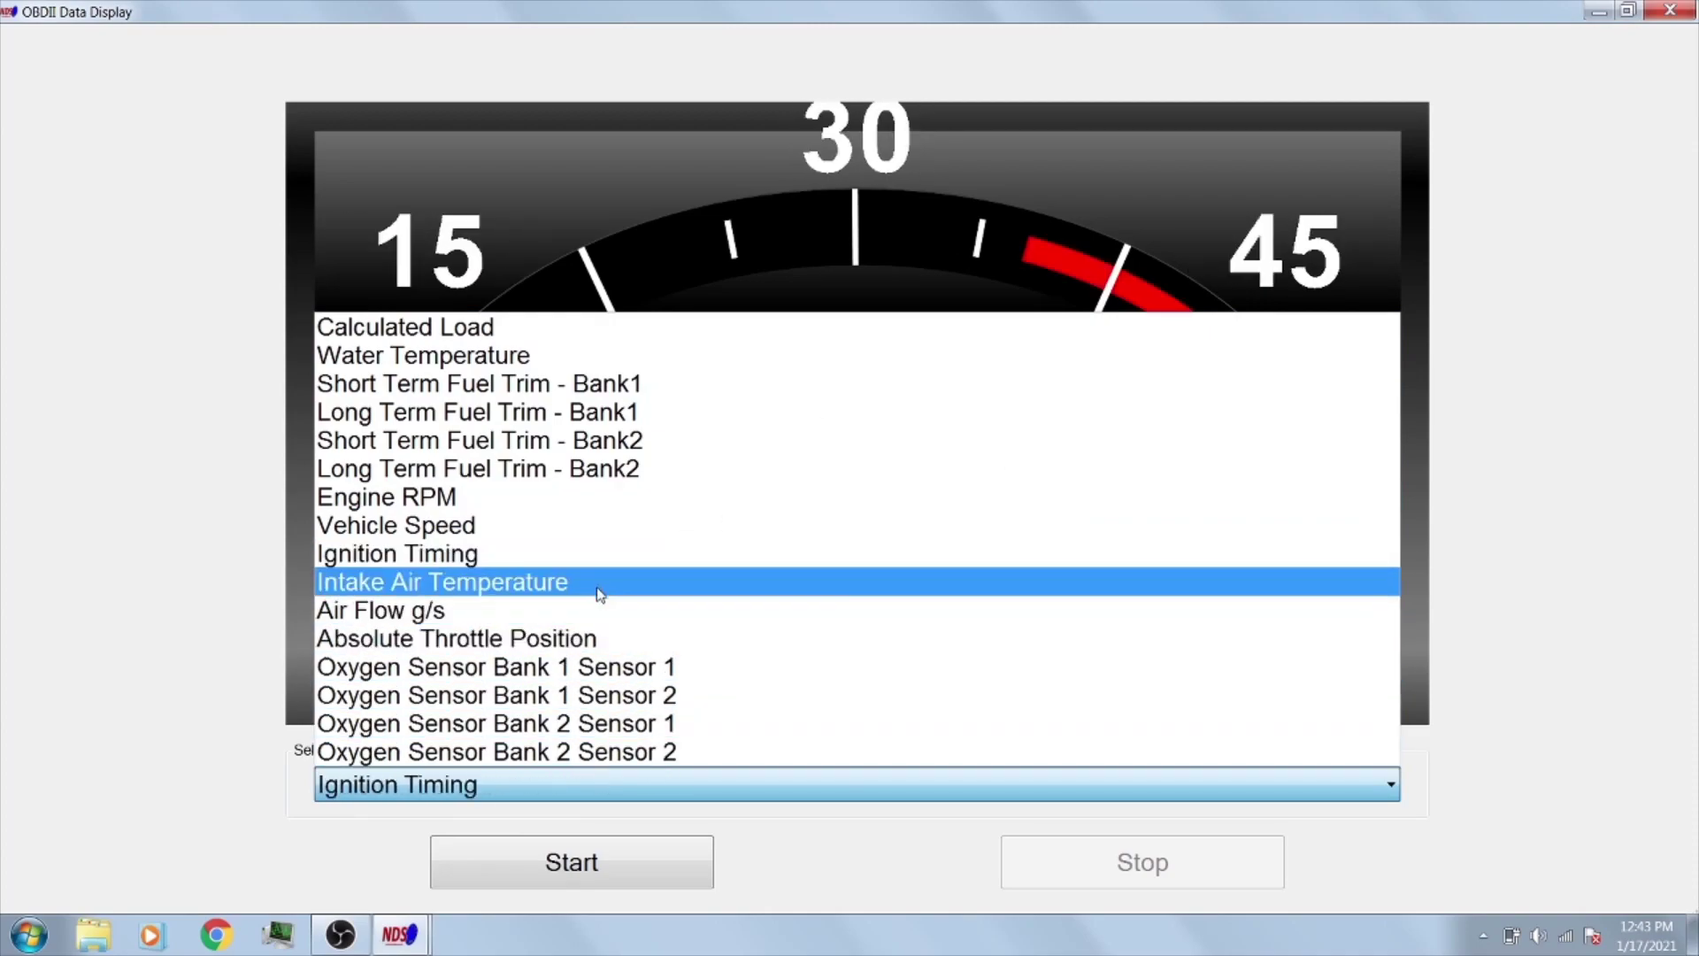
{"action": "left_click", "coordinate": [563, 670]}
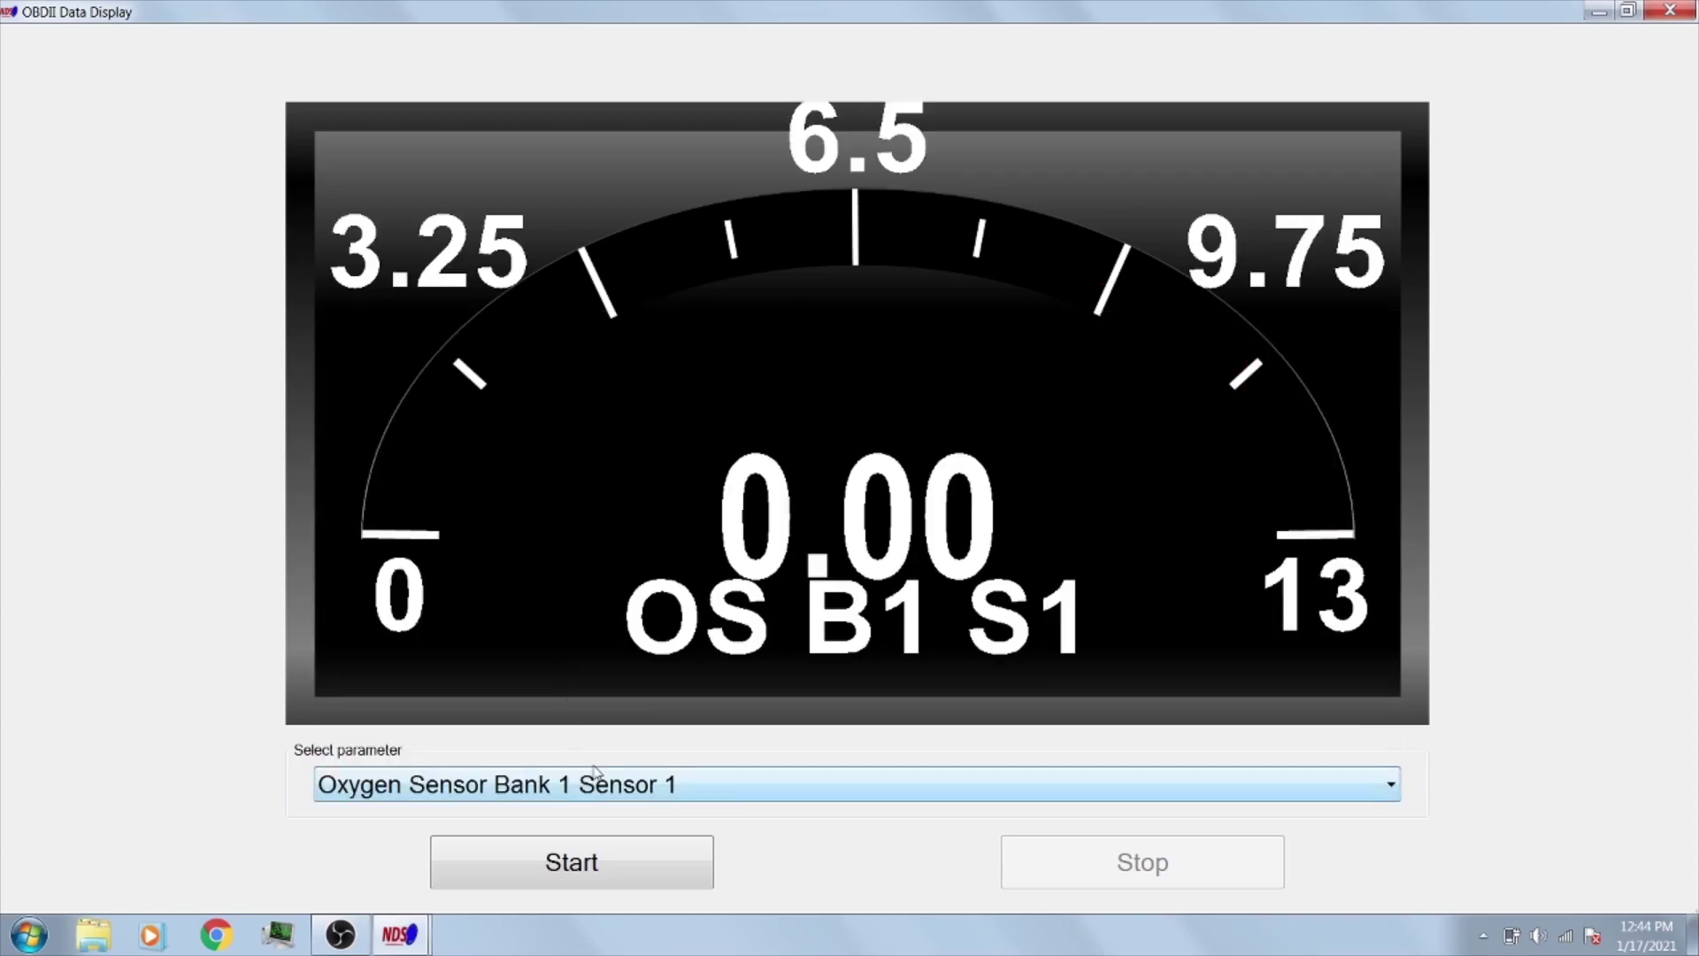
Step: Stream the live oxygen sensor readings (2.90), stop them, and open the empty Log Analyser
{"action": "left_click", "coordinate": [603, 862]}
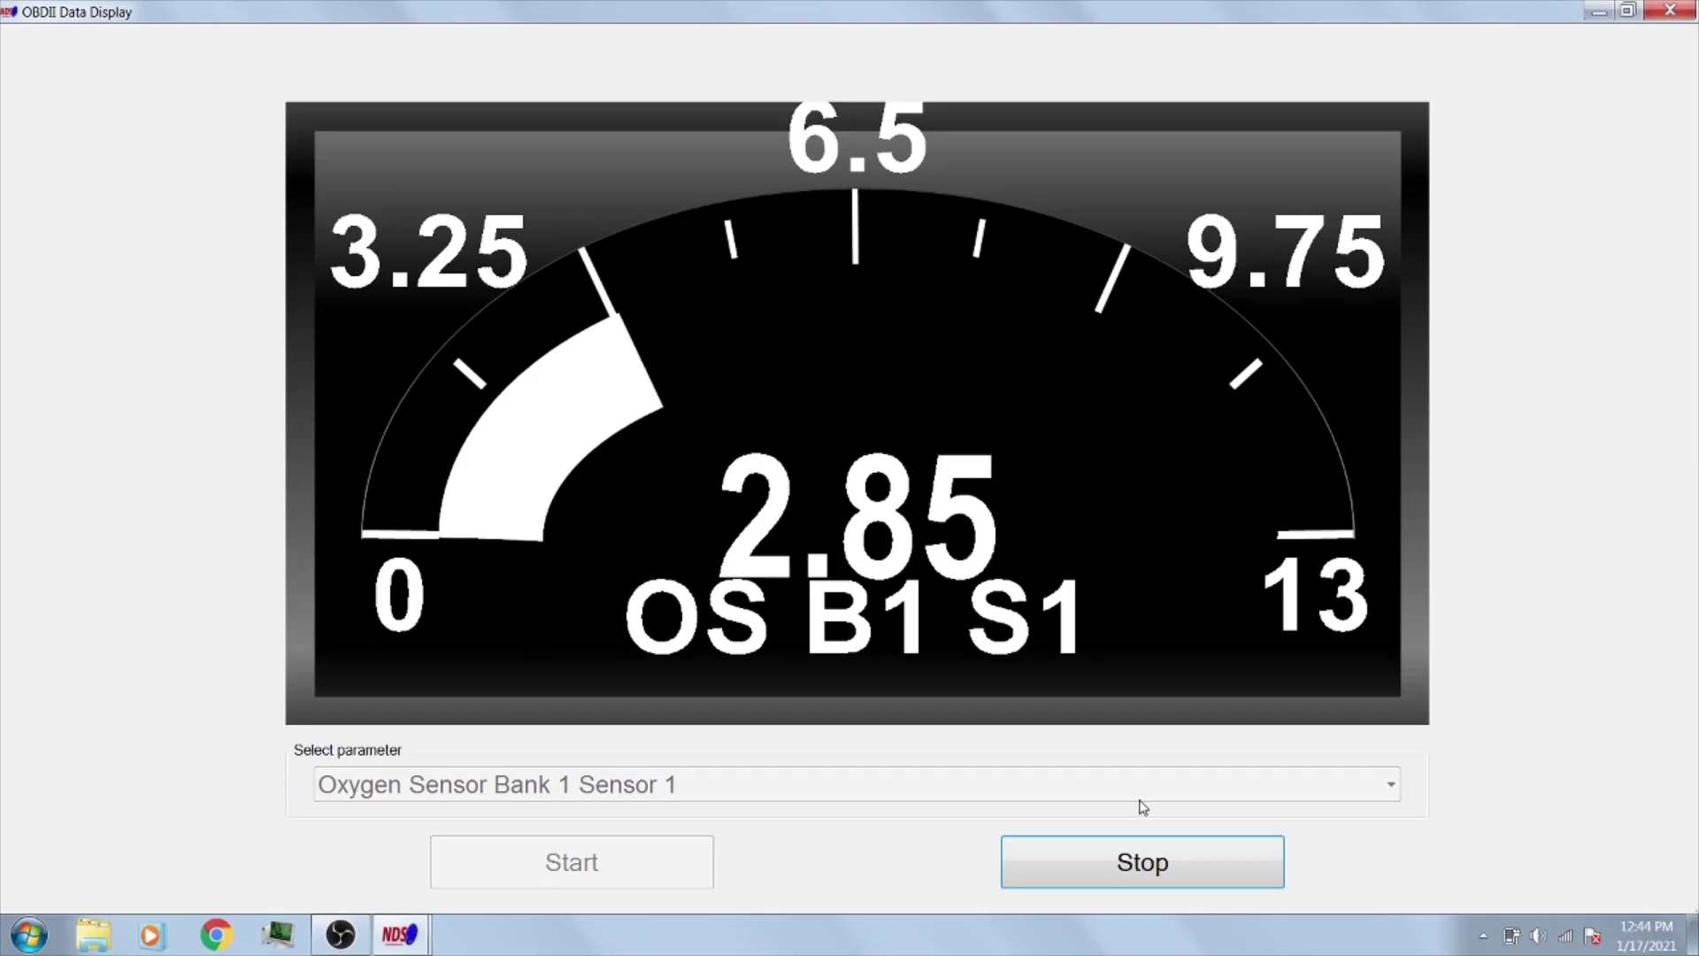
{"action": "left_click", "coordinate": [1141, 862]}
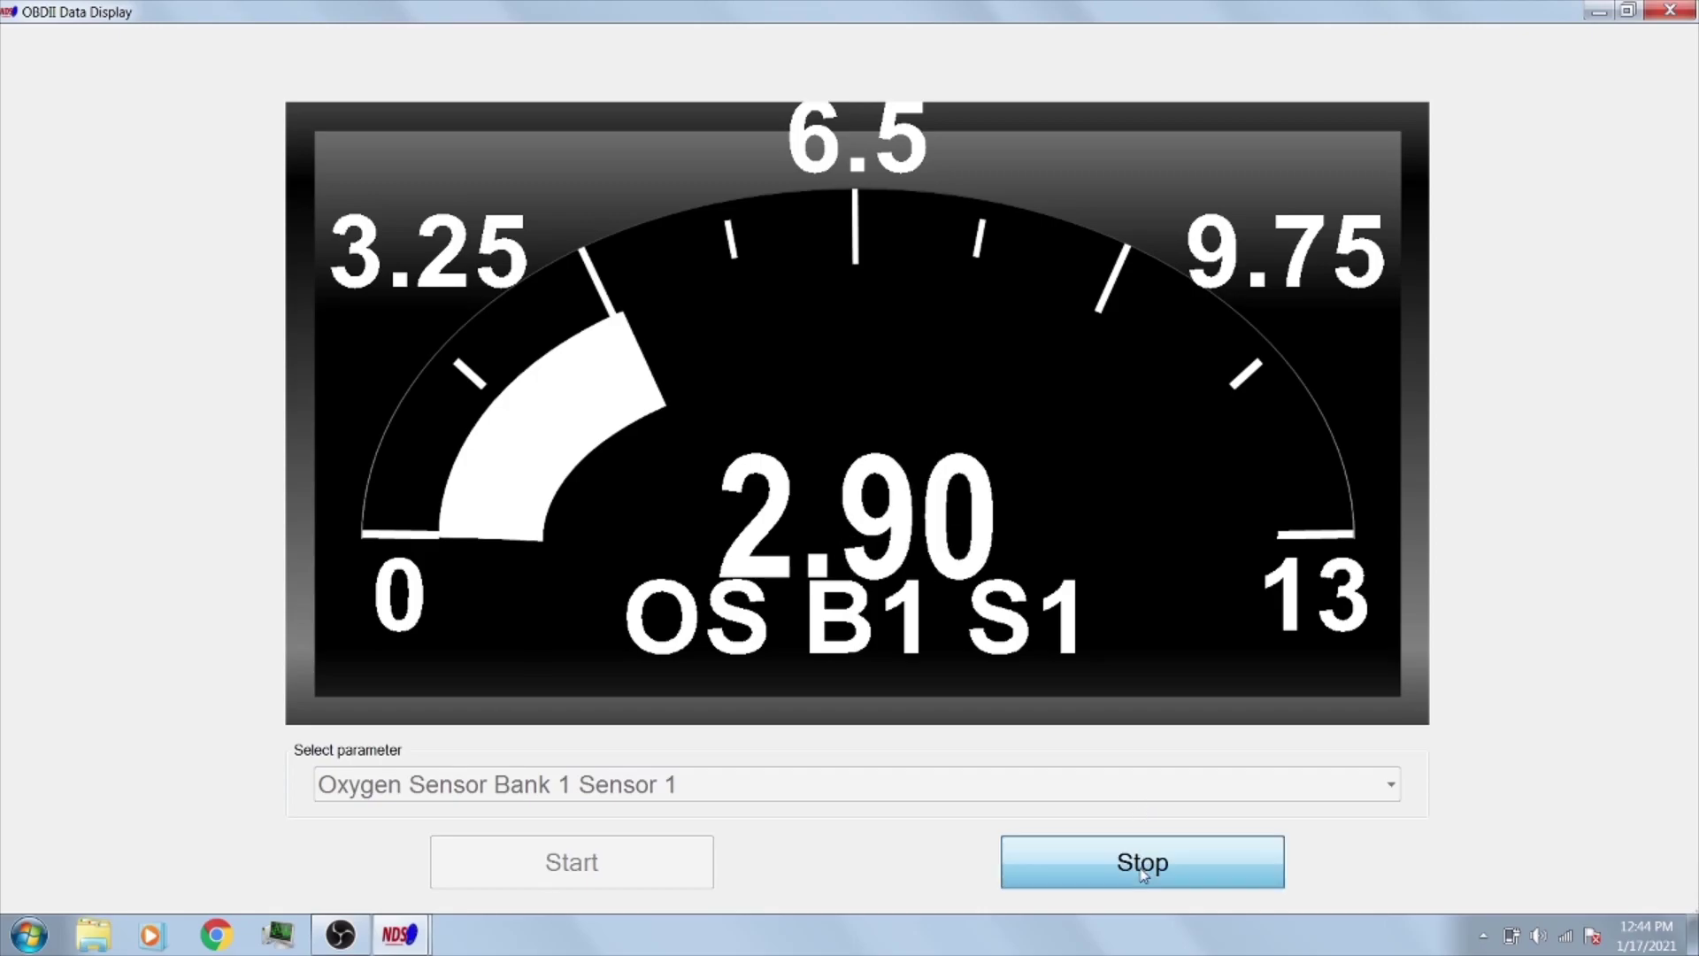
{"action": "left_click", "coordinate": [1669, 11]}
{"action": "left_click", "coordinate": [961, 498]}
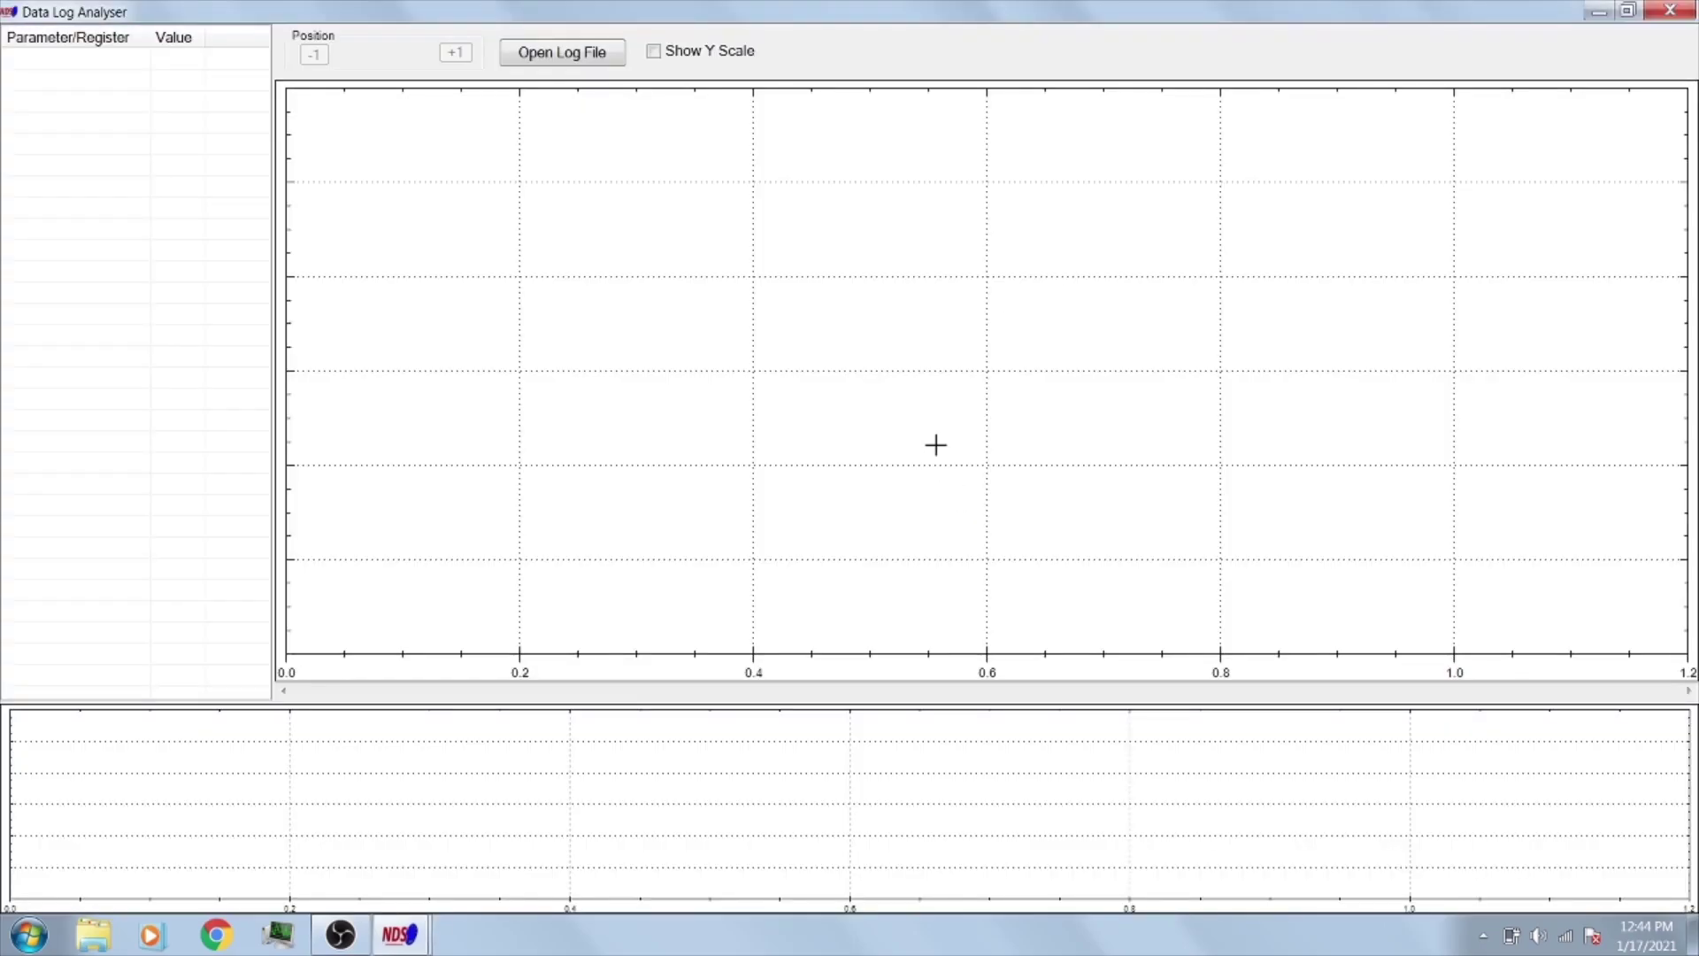
Step: Close the Log Analyser, confirm Fuel System Status shows both systems closed loop, and disconnect
{"action": "left_click", "coordinate": [1670, 11]}
{"action": "left_click", "coordinate": [1007, 412]}
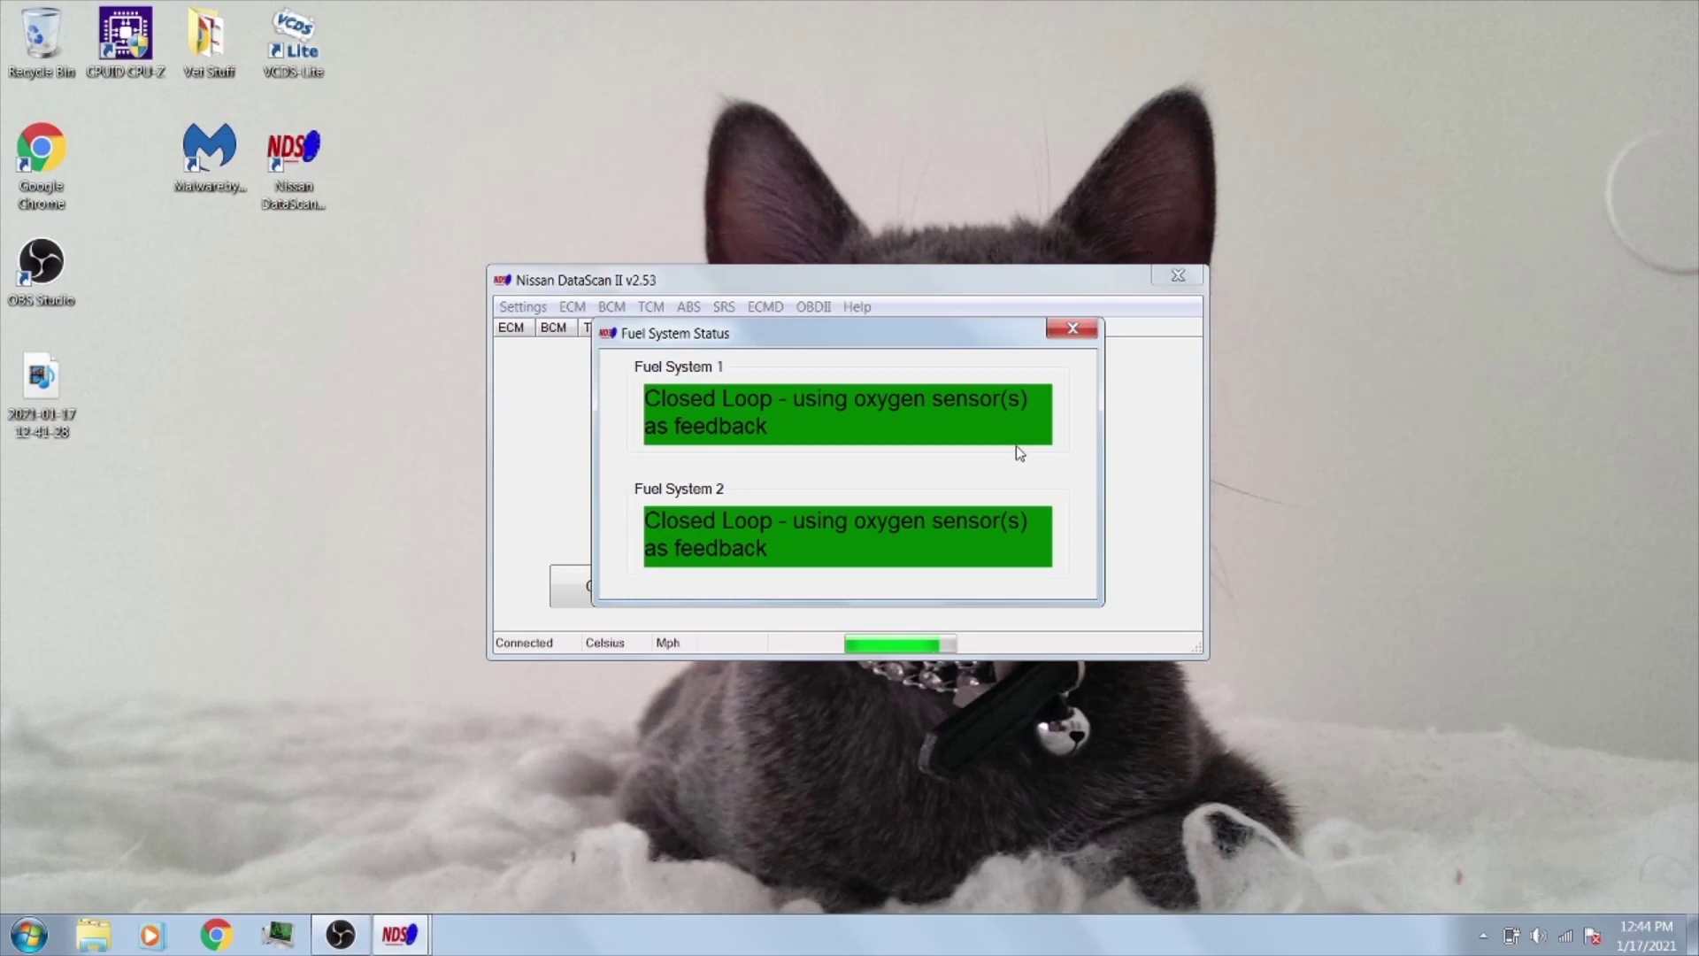
{"action": "left_click", "coordinate": [1074, 330]}
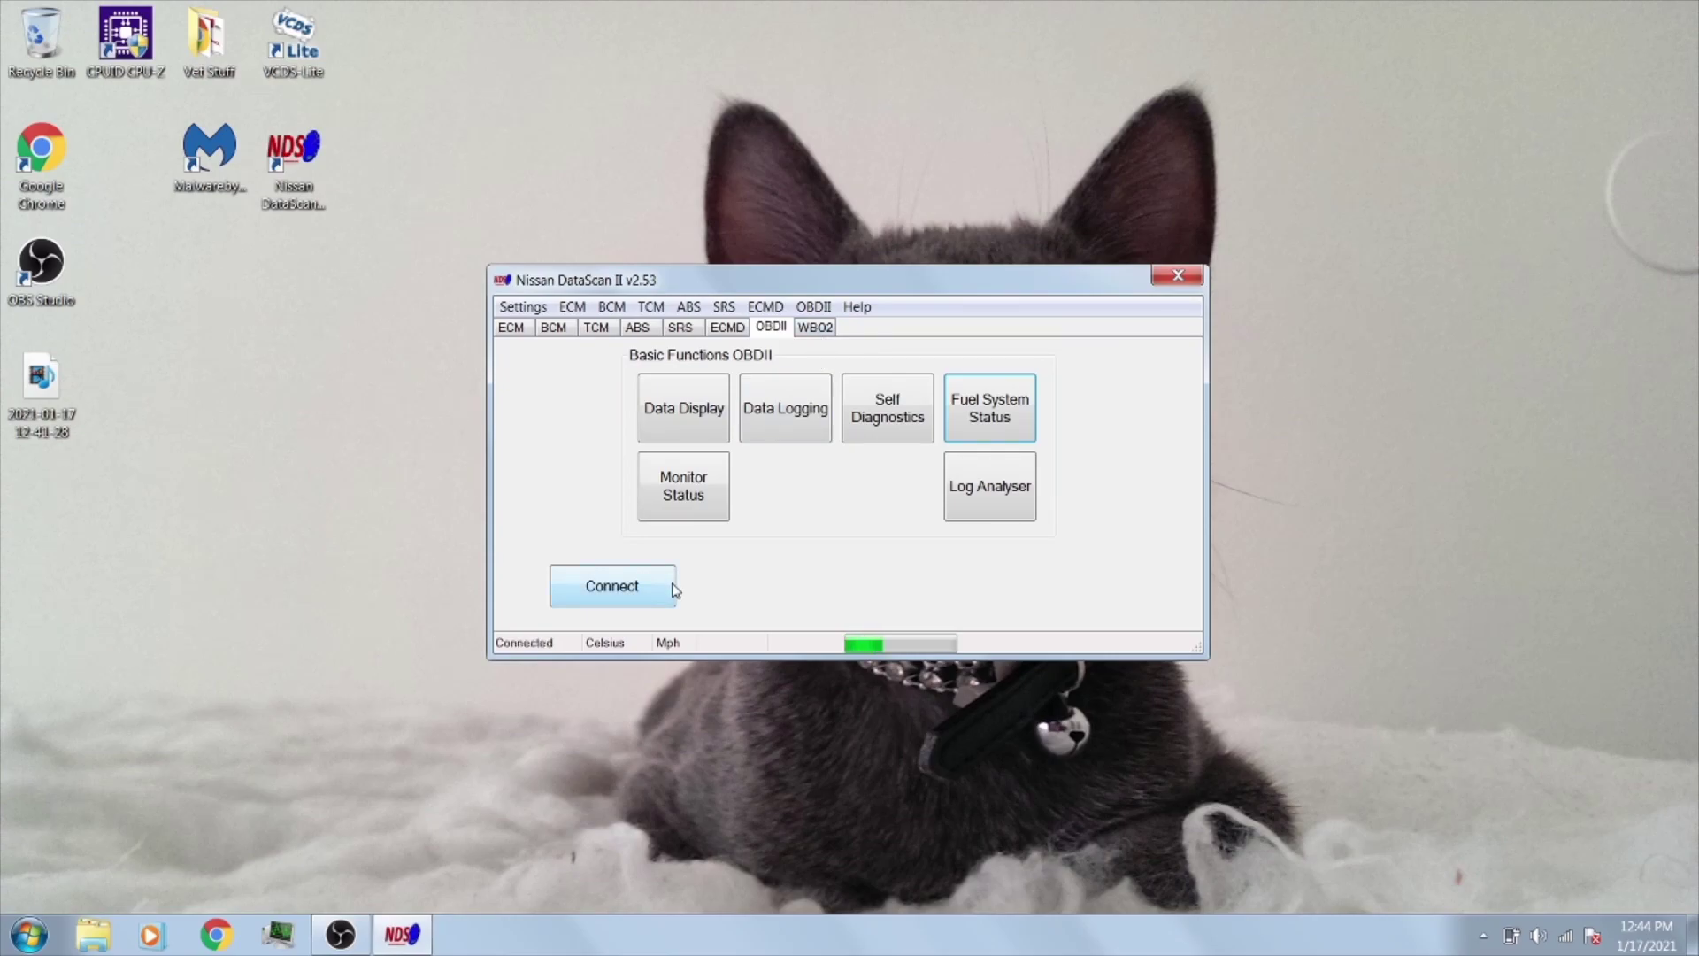
{"action": "left_click", "coordinate": [643, 591]}
Step: Browse the ECM, BCM, TCM, ABS, SRS, ECMD and OBDII function menus
{"action": "left_click", "coordinate": [514, 333]}
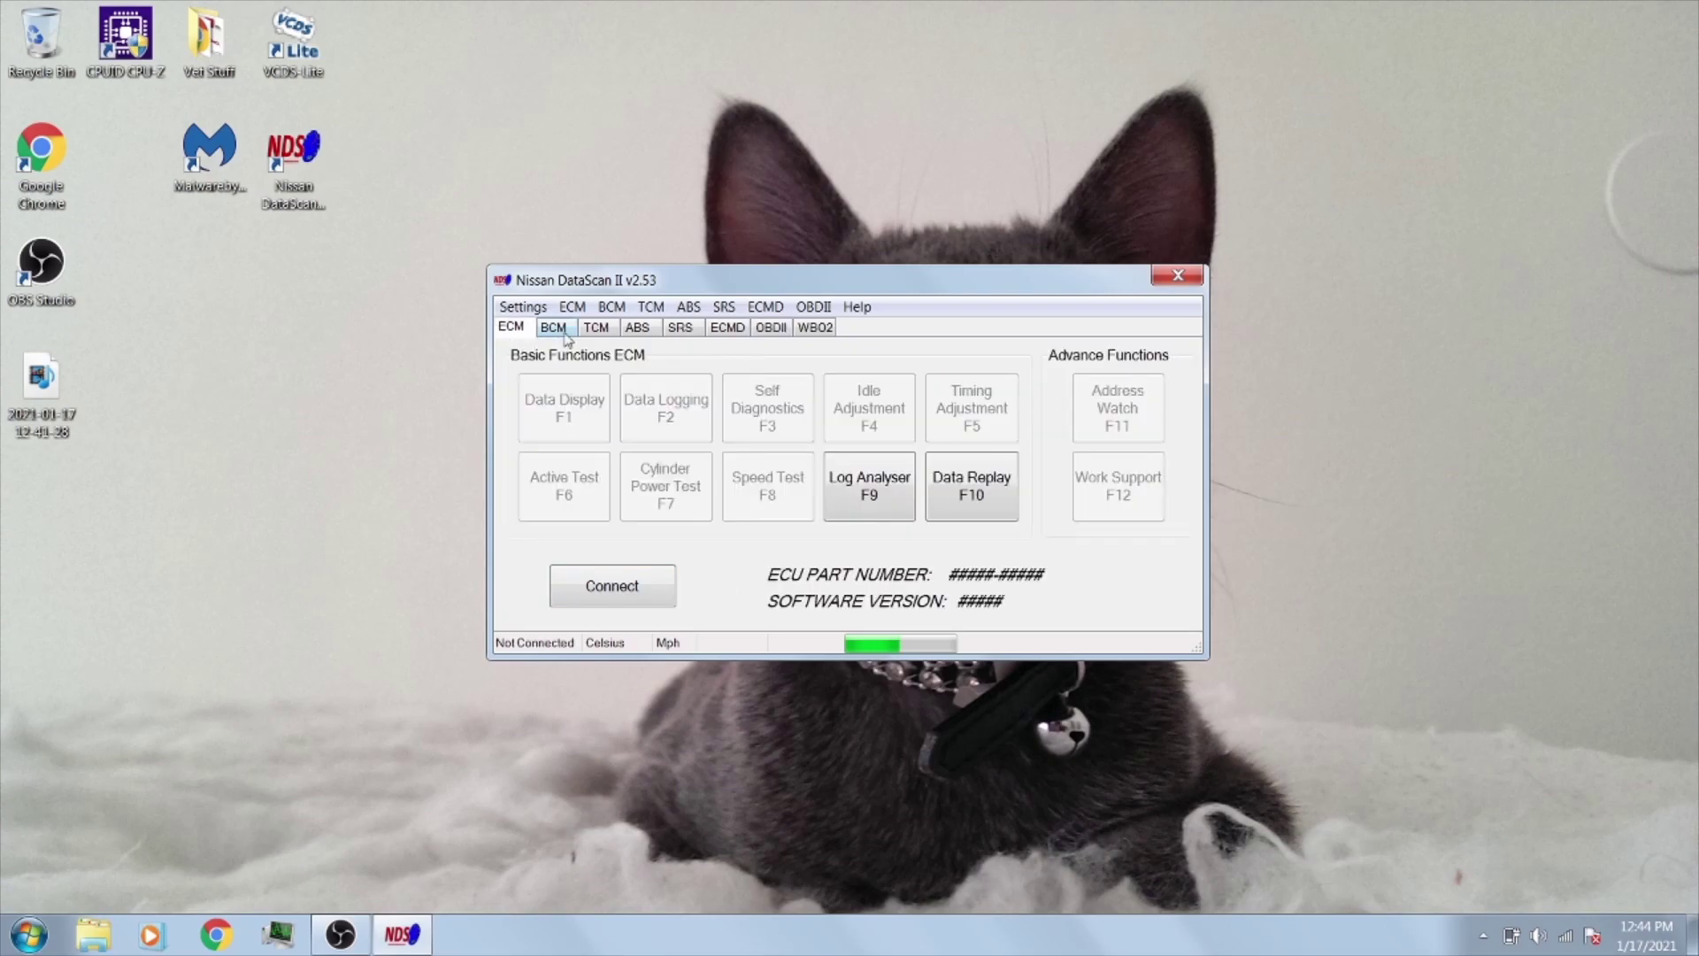
{"action": "left_click", "coordinate": [572, 306]}
{"action": "left_click", "coordinate": [572, 307]}
{"action": "left_click", "coordinate": [612, 306]}
{"action": "left_click", "coordinate": [653, 307]}
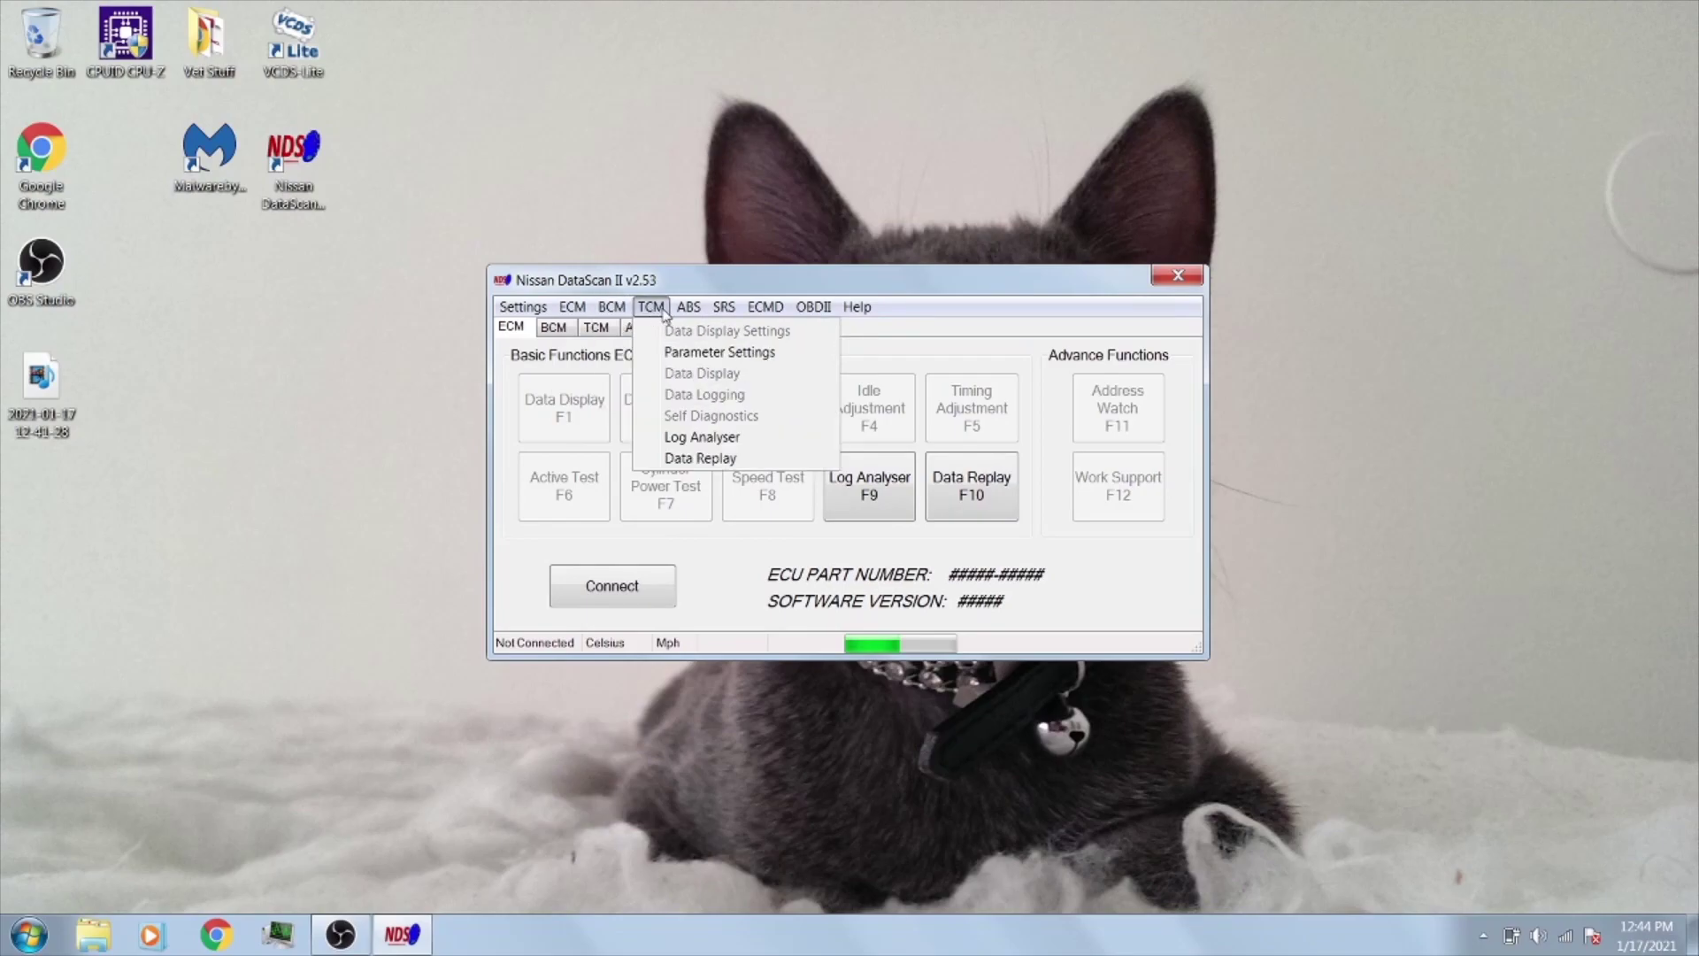
{"action": "mouse_move", "coordinate": [688, 317]}
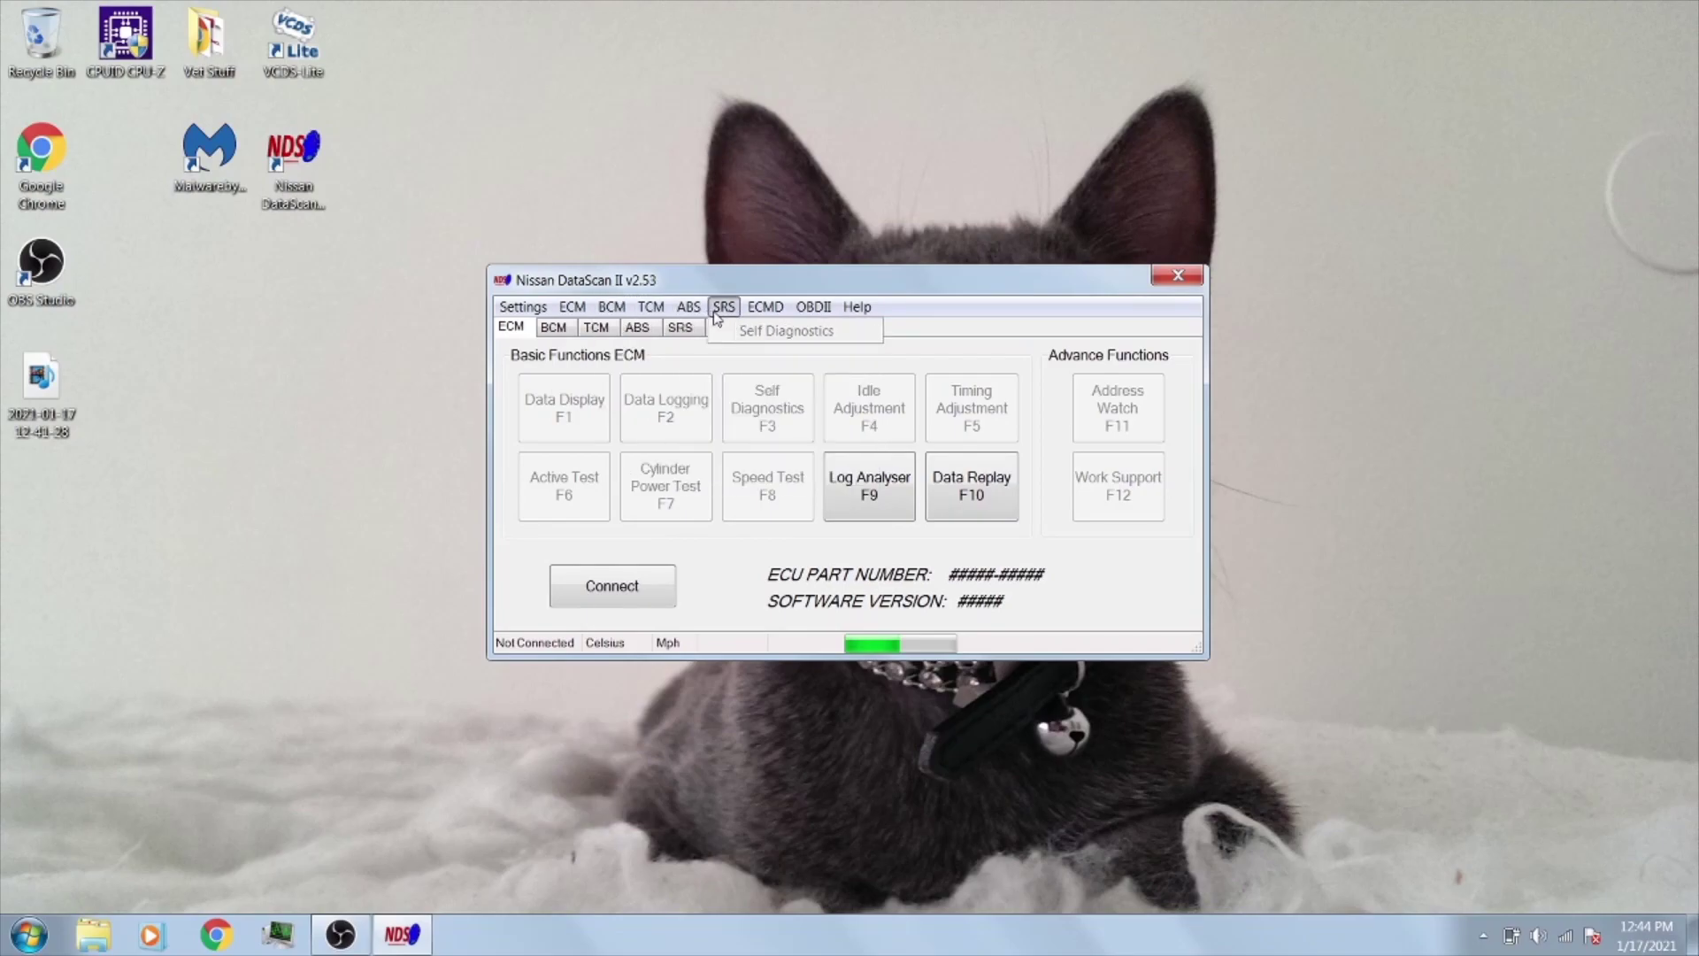
{"action": "mouse_move", "coordinate": [746, 317]}
{"action": "mouse_move", "coordinate": [812, 308]}
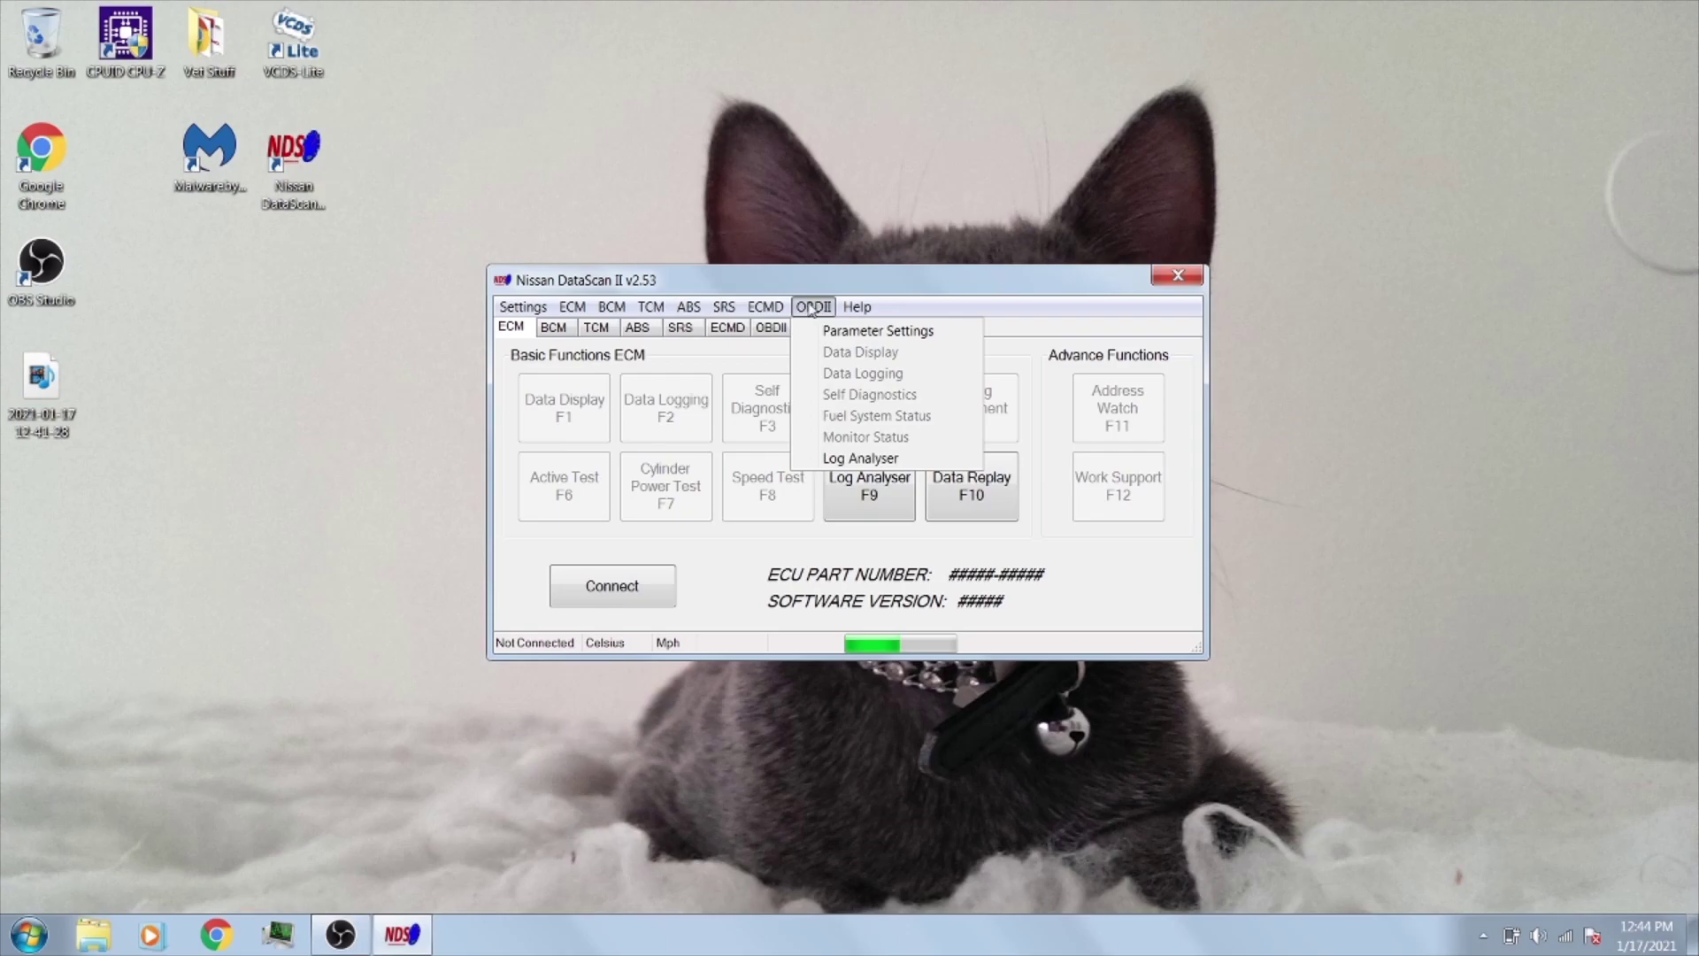